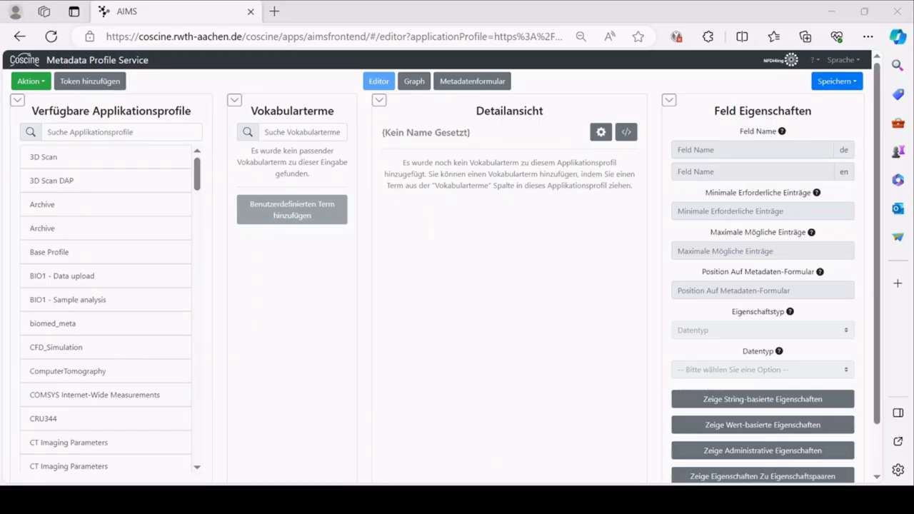
# Step: Switch the interface language to English
pyautogui.click(343, 439)
pyautogui.click(854, 63)
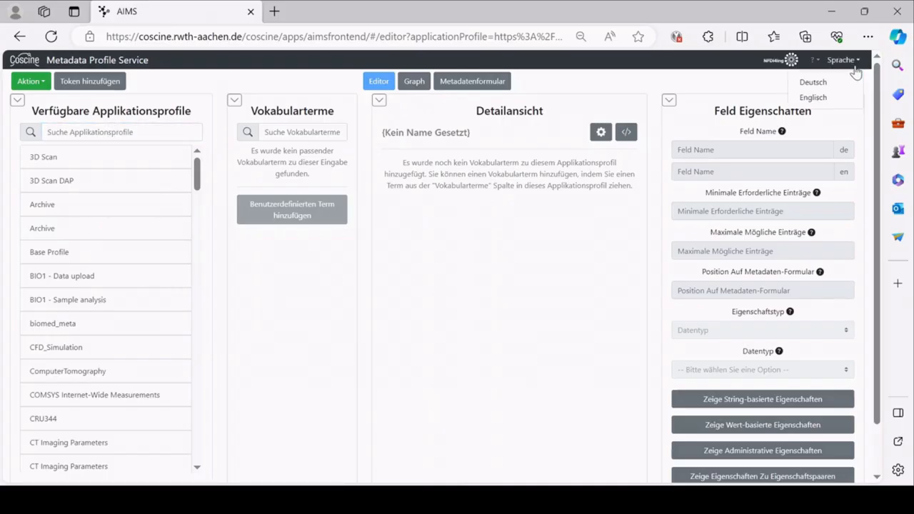
pyautogui.click(813, 99)
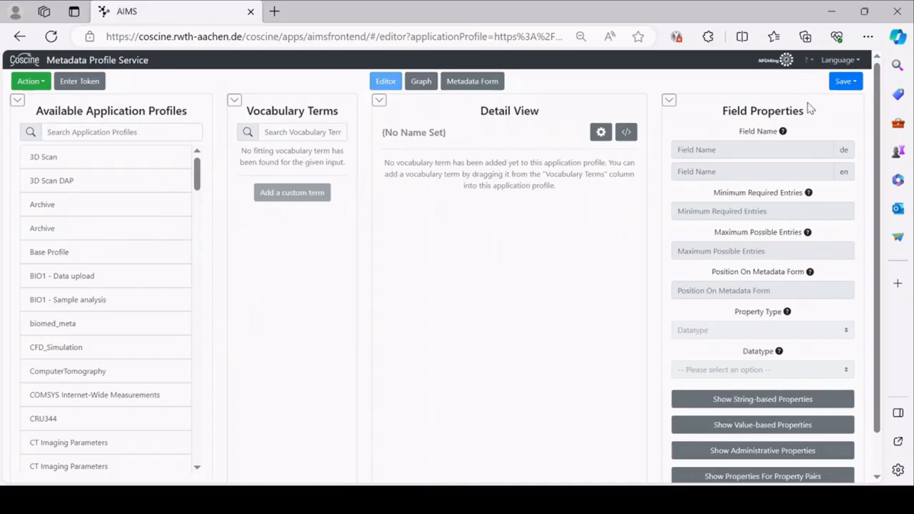
# Step: Search the available application profiles for "base" and open the Base Profile
pyautogui.click(113, 133)
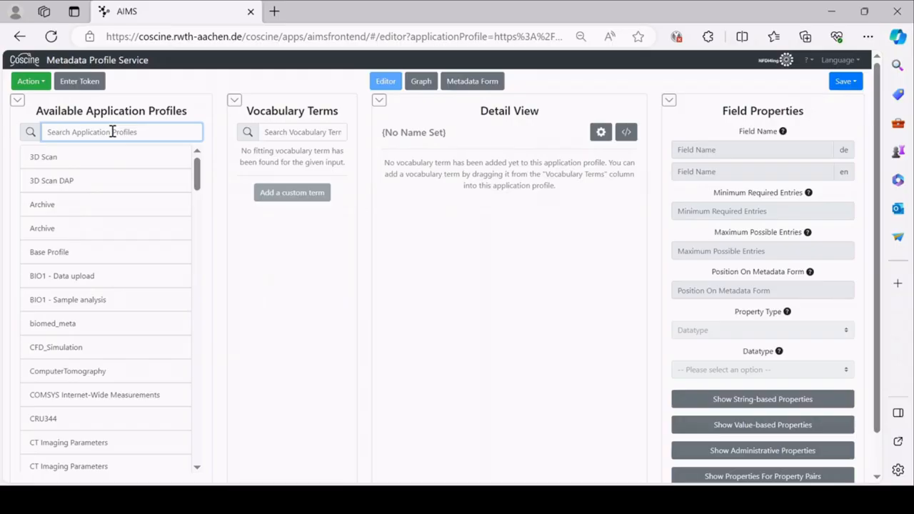
pyautogui.write('base')
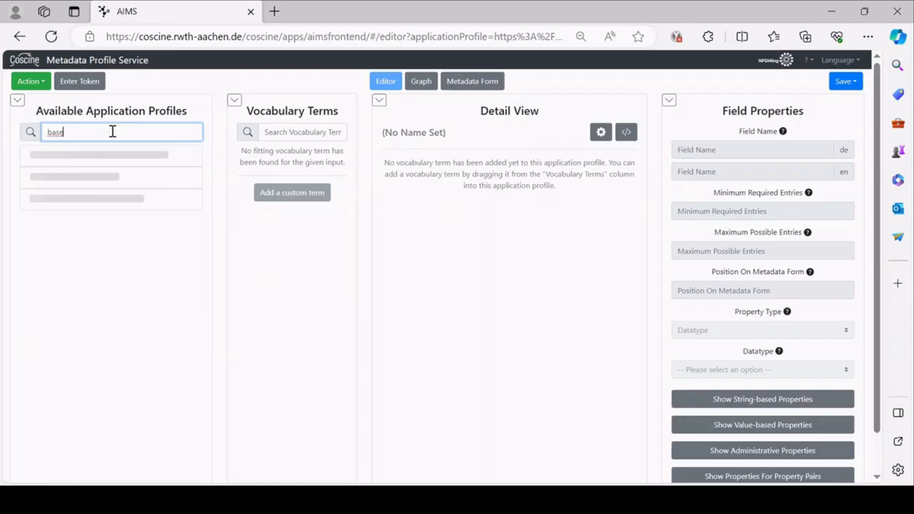
pyautogui.click(60, 156)
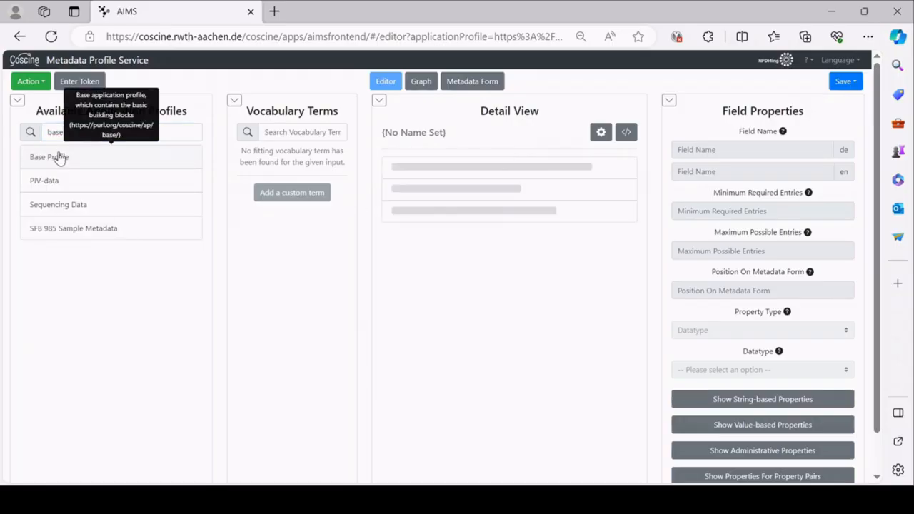
# Step: Create a new application profile that extends the Base Profile
pyautogui.click(27, 82)
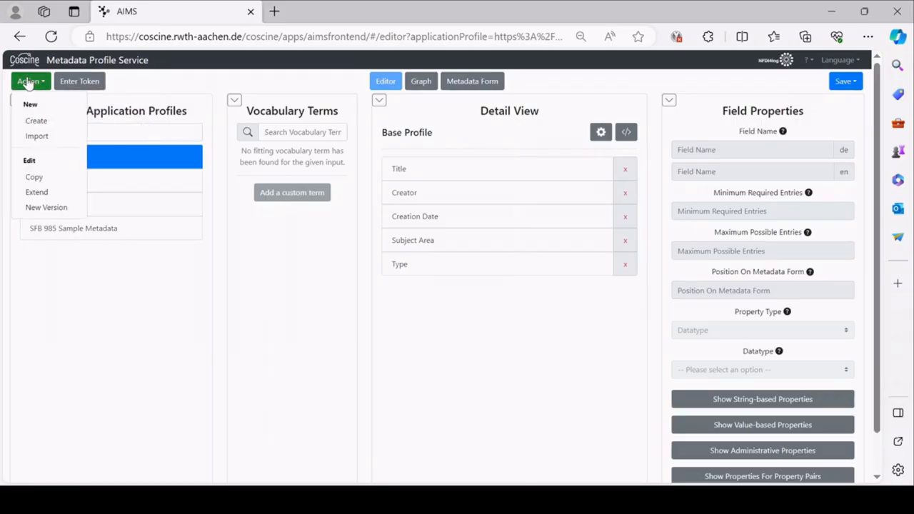
pyautogui.doubleClick(30, 161)
pyautogui.click(37, 193)
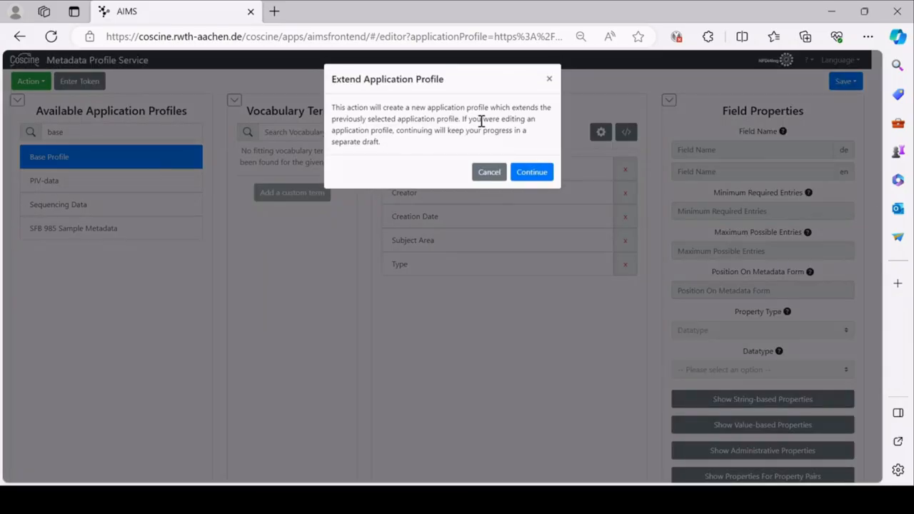
pyautogui.click(537, 173)
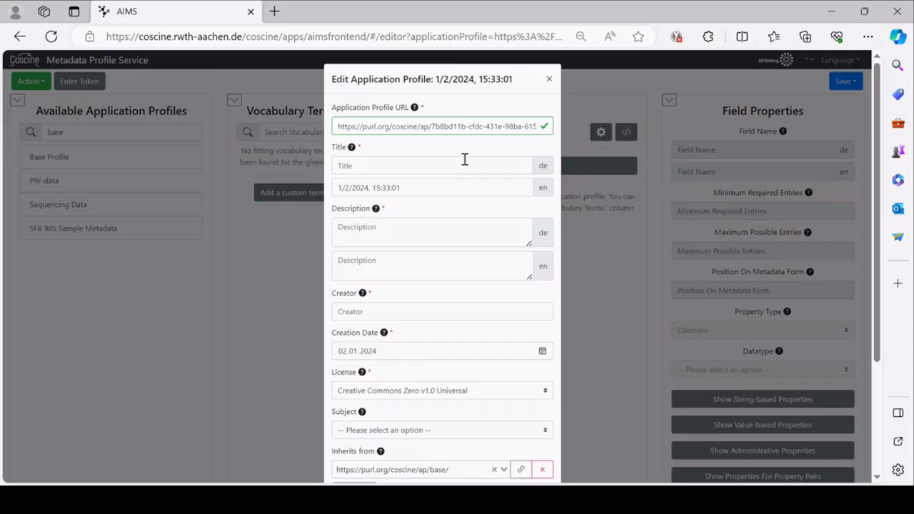
# Step: Set the new profile's English title to "Extend Test" and reuse the same text as its German description
pyautogui.tripleClick(415, 187)
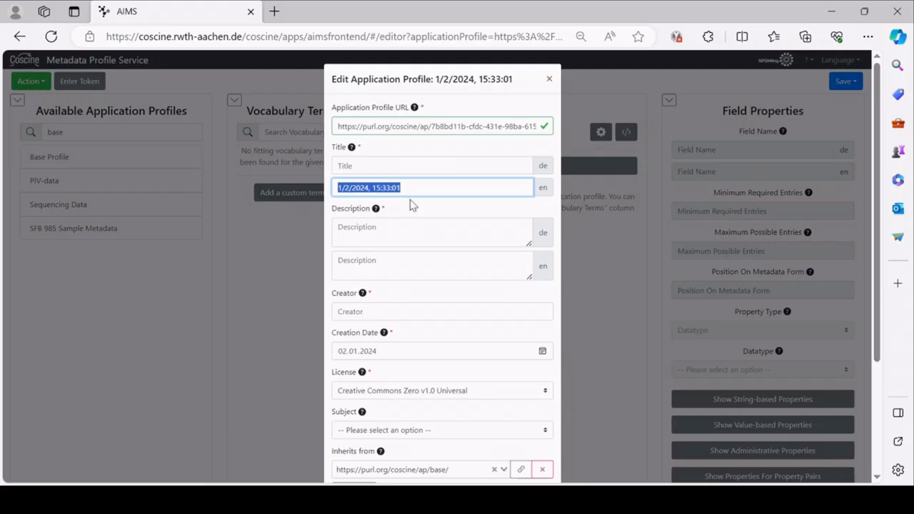
pyautogui.write('Extend ')
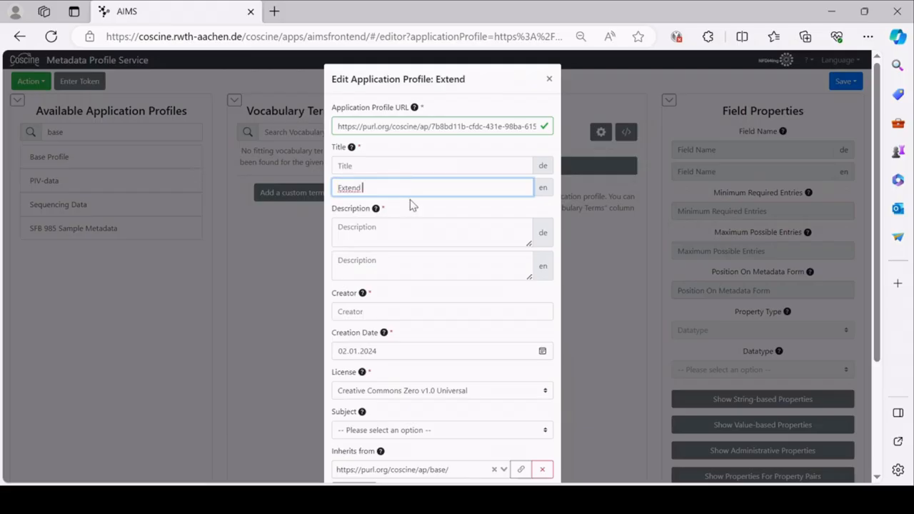
pyautogui.write('Test')
pyautogui.tripleClick(411, 188)
pyautogui.hotkey('ctrl', 'c')
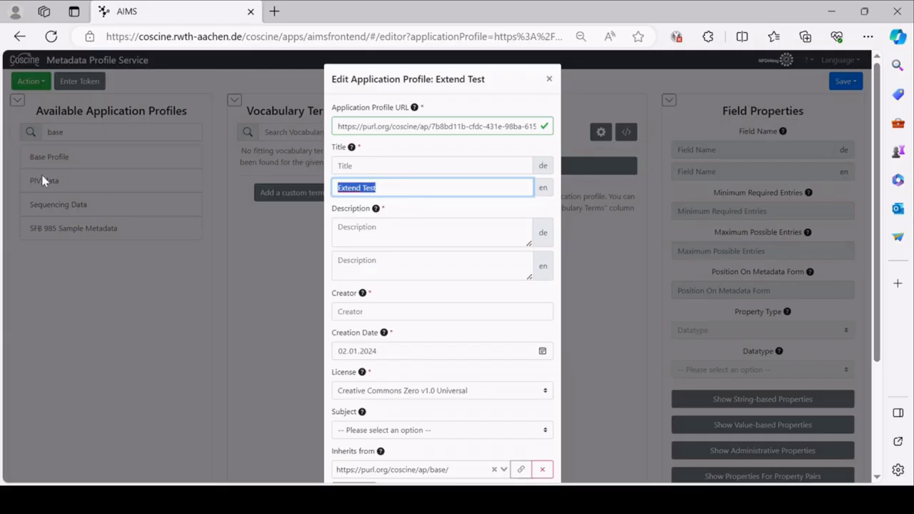
pyautogui.click(416, 236)
pyautogui.hotkey('ctrl', 'v')
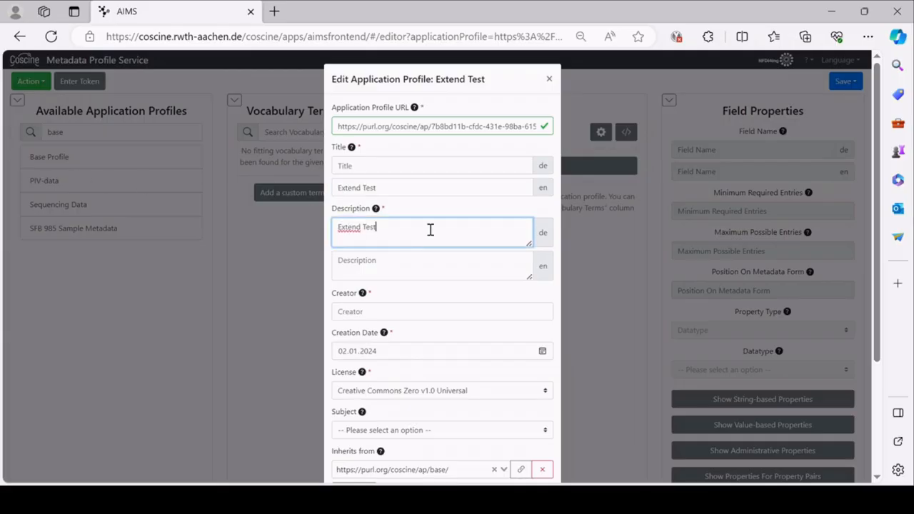
# Step: Enter the creator's full name in the profile's details
pyautogui.click(414, 312)
pyautogui.write('Kseniia')
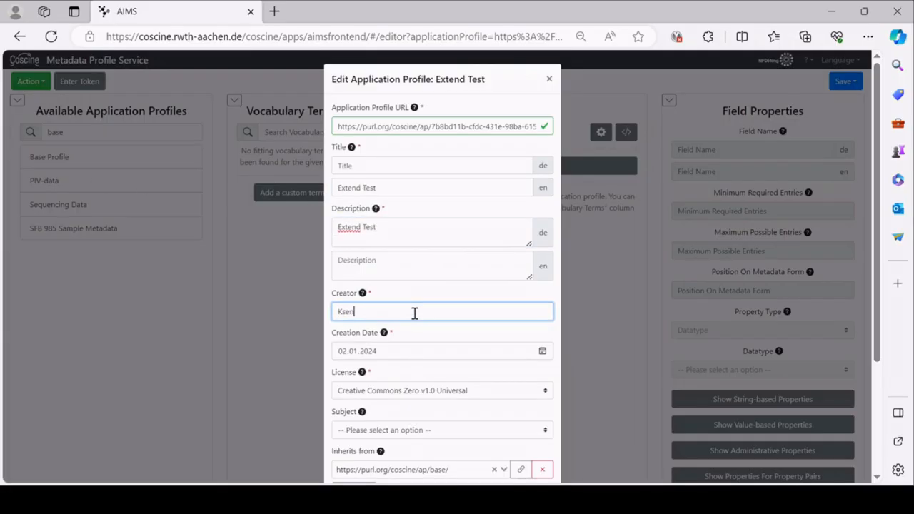
pyautogui.write(' DUkka')
pyautogui.press('BackSpace')
pyautogui.press('BackSpace')
pyautogui.press('BackSpace')
pyautogui.press('BackSpace')
pyautogui.write('ukkart')
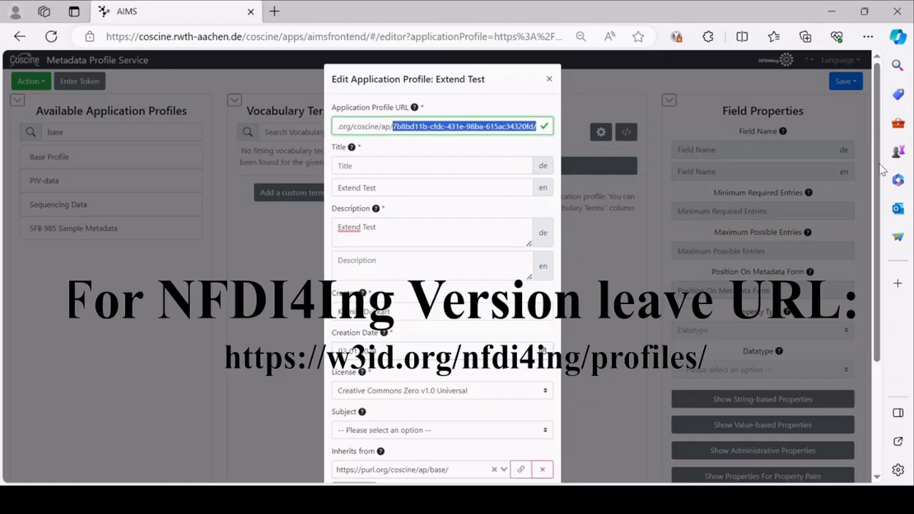
# Step: Replace the generated ending of the application profile URL with "extend_test" and accept the profile details
pyautogui.press('BackSpace')
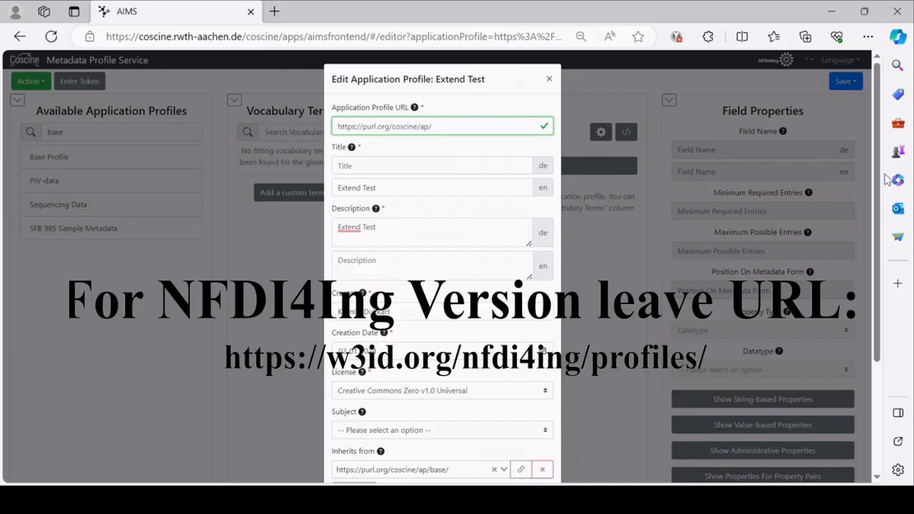
pyautogui.write('extend_test')
pyautogui.scroll(-3, 394, 245)
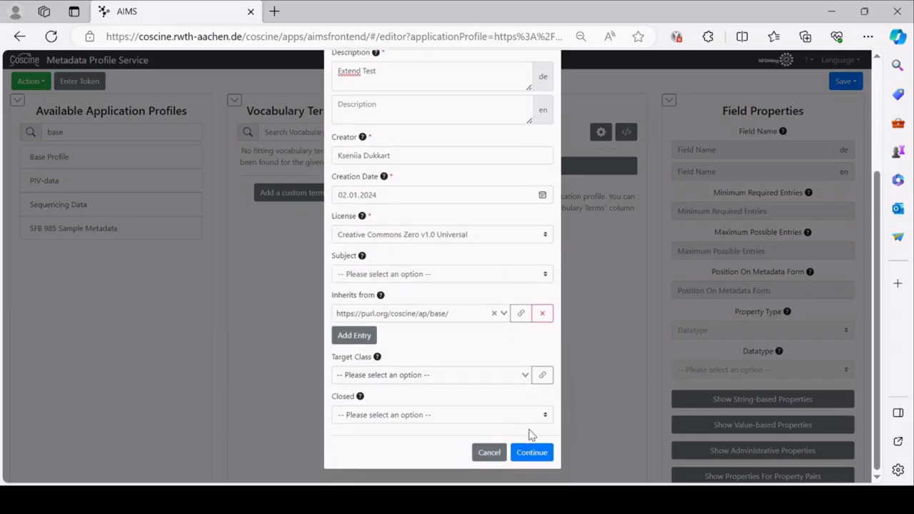
pyautogui.click(534, 453)
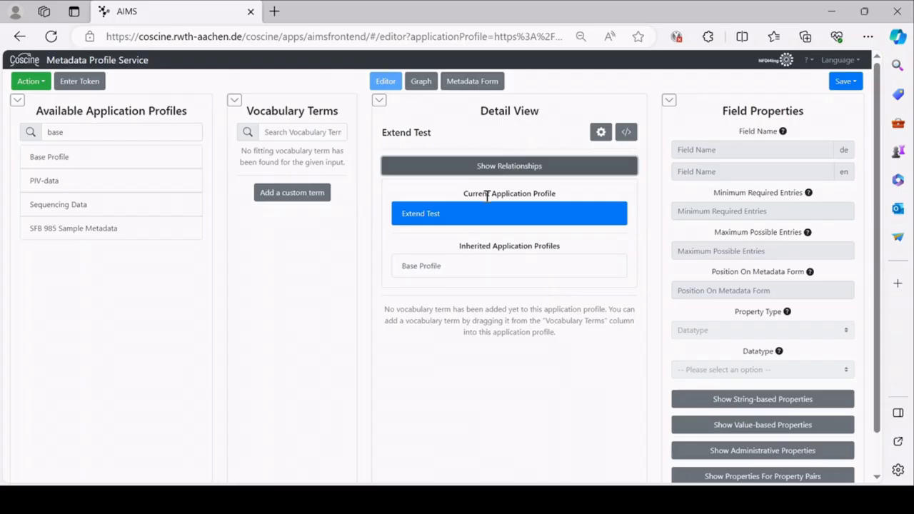
# Step: Show the profile's relationships and inspect the Creation Date and Creator fields of the inherited Base Profile
pyautogui.click(495, 168)
pyautogui.click(493, 170)
pyautogui.click(488, 264)
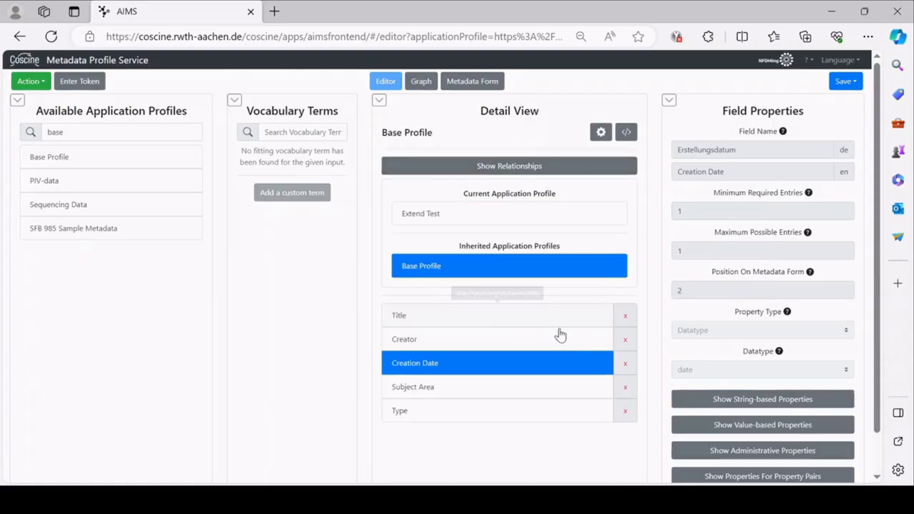
pyautogui.click(596, 349)
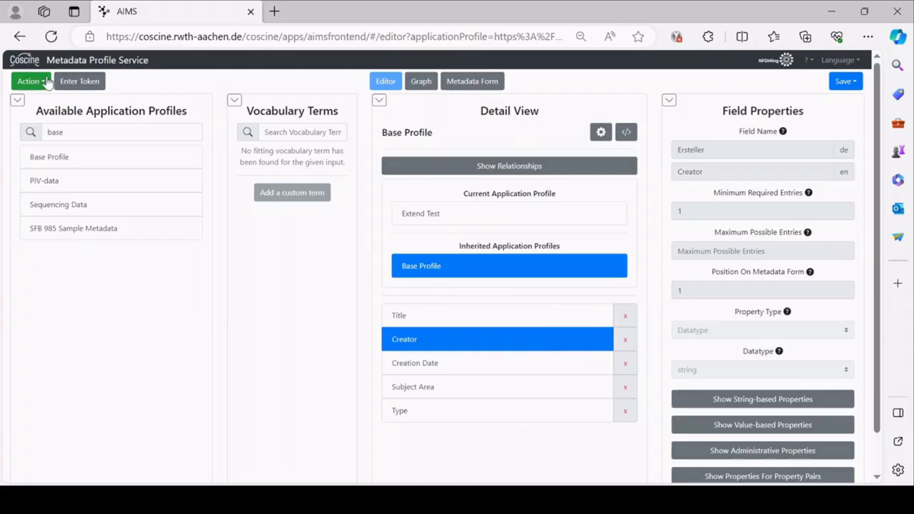
pyautogui.click(30, 81)
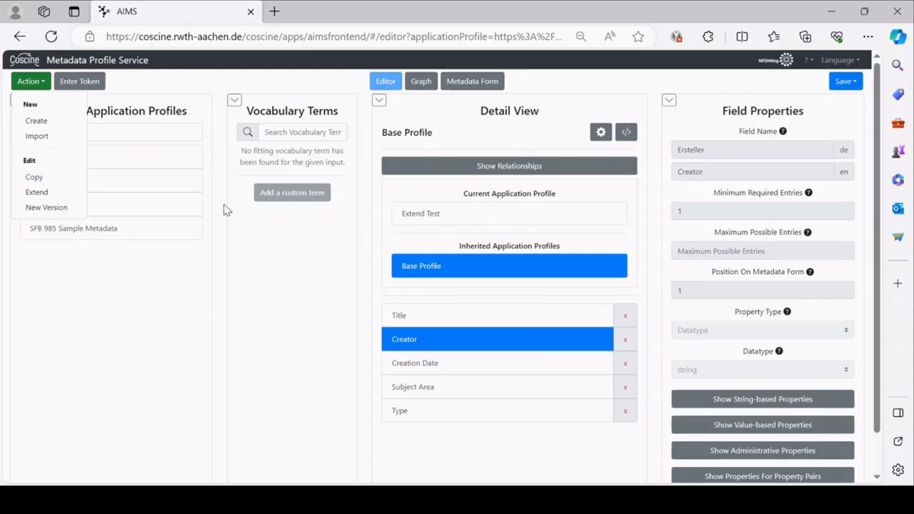
pyautogui.click(302, 287)
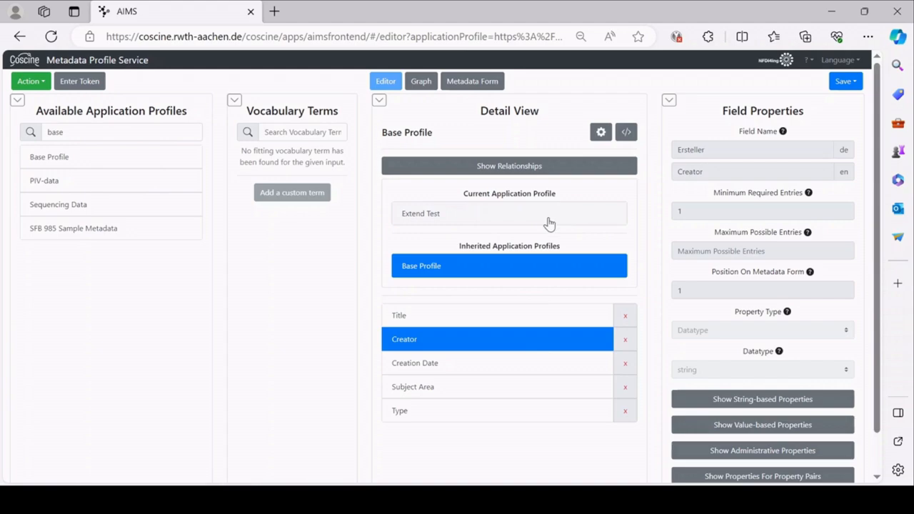
# Step: Compare Extend Test with the inherited Base Profile, examine the inherited Title field's properties, and view the metadata form
pyautogui.click(513, 218)
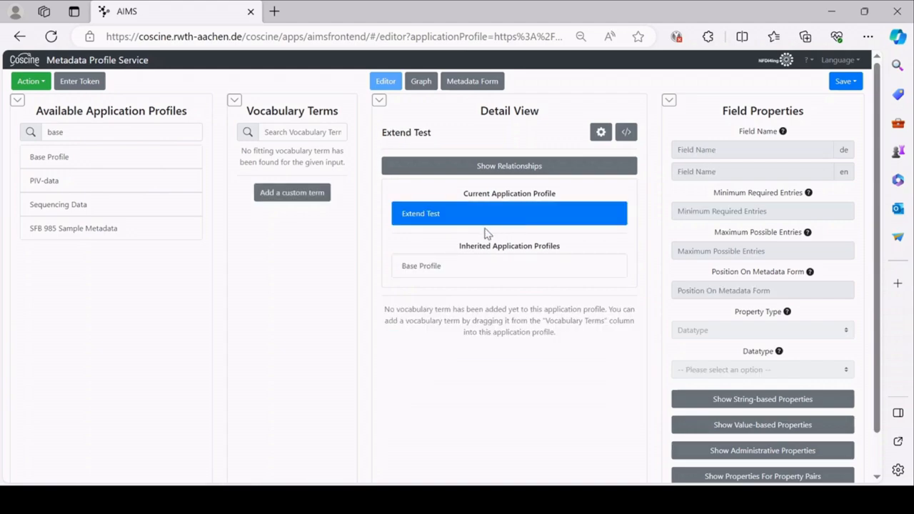
pyautogui.click(490, 270)
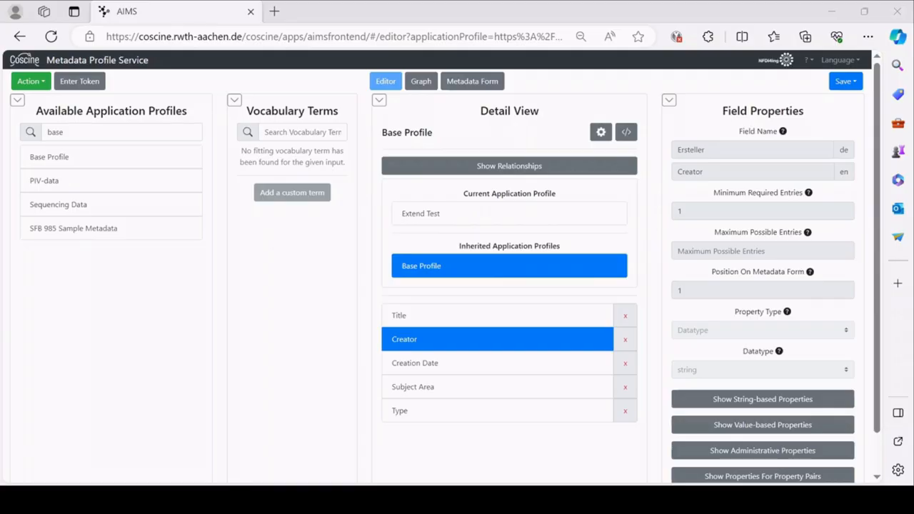
pyautogui.click(497, 315)
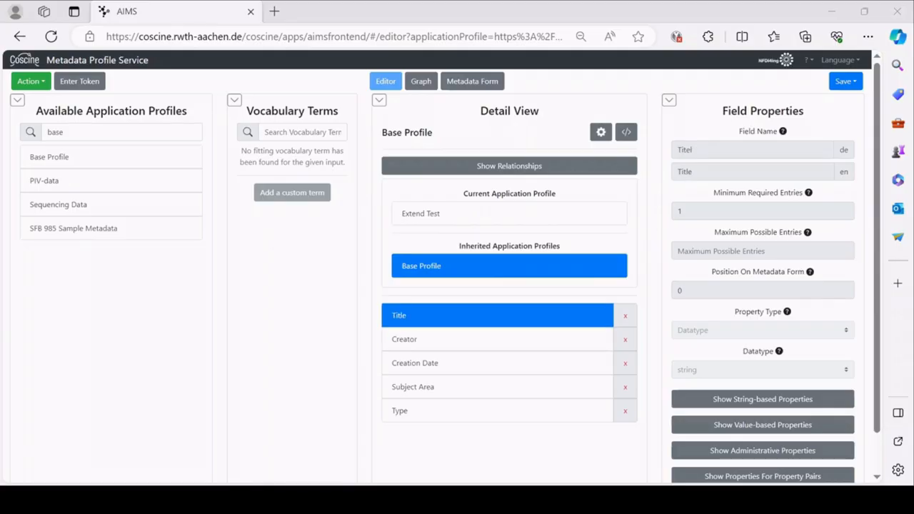
pyautogui.click(716, 152)
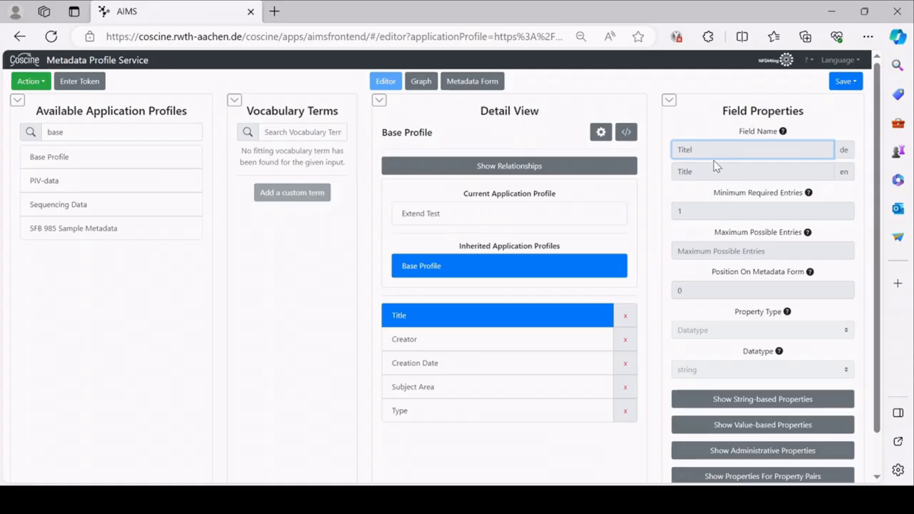
pyautogui.click(738, 208)
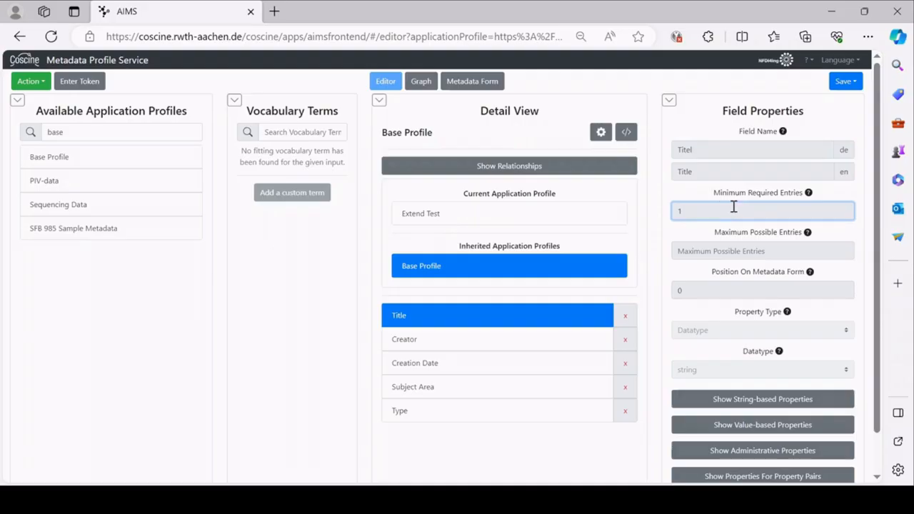
pyautogui.doubleClick(701, 213)
pyautogui.click(706, 207)
pyautogui.click(473, 81)
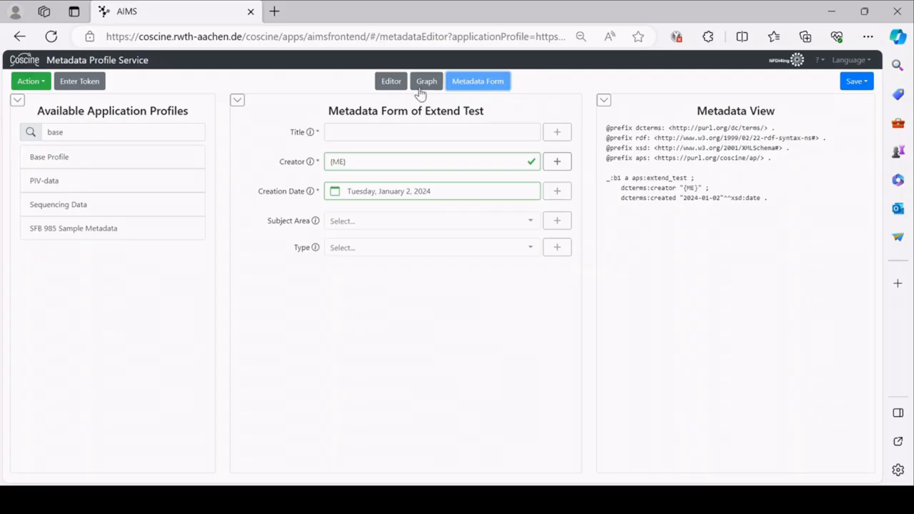
# Step: Return to the editor and add a custom term to the Extend Test profile
pyautogui.click(391, 83)
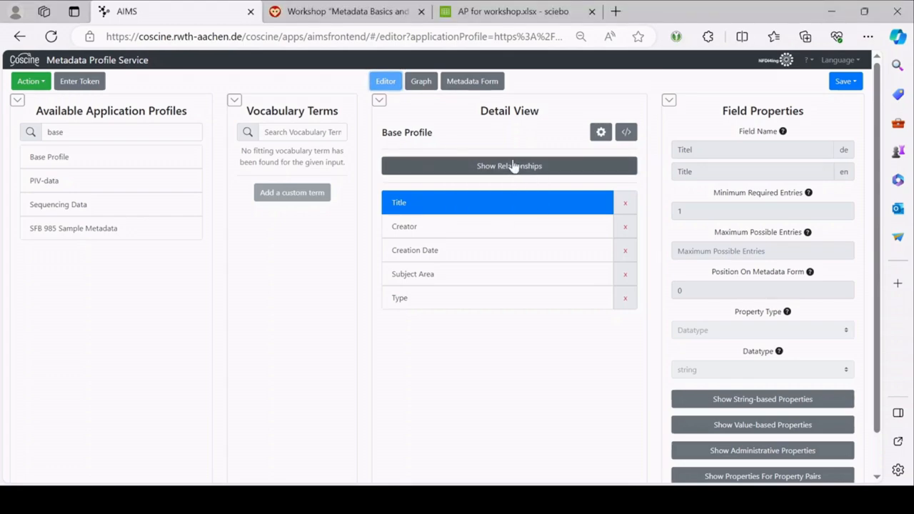
pyautogui.click(512, 166)
pyautogui.click(457, 216)
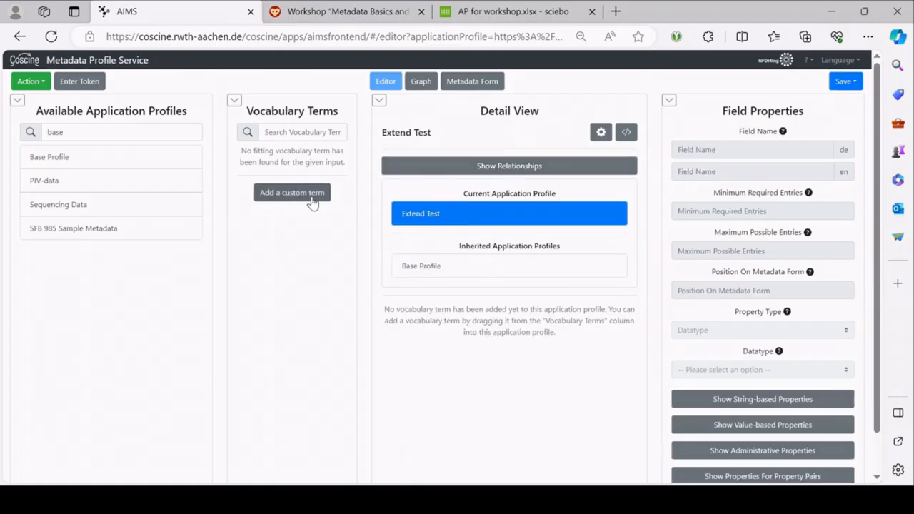
pyautogui.click(311, 202)
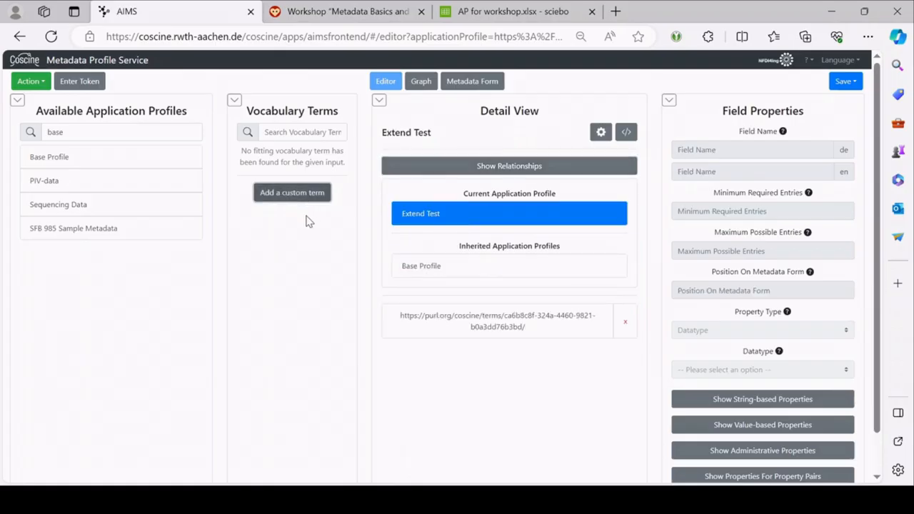
# Step: Give the custom term the English field name "Sample ID" and set its maximum possible entries to 2
pyautogui.click(483, 328)
pyautogui.click(726, 168)
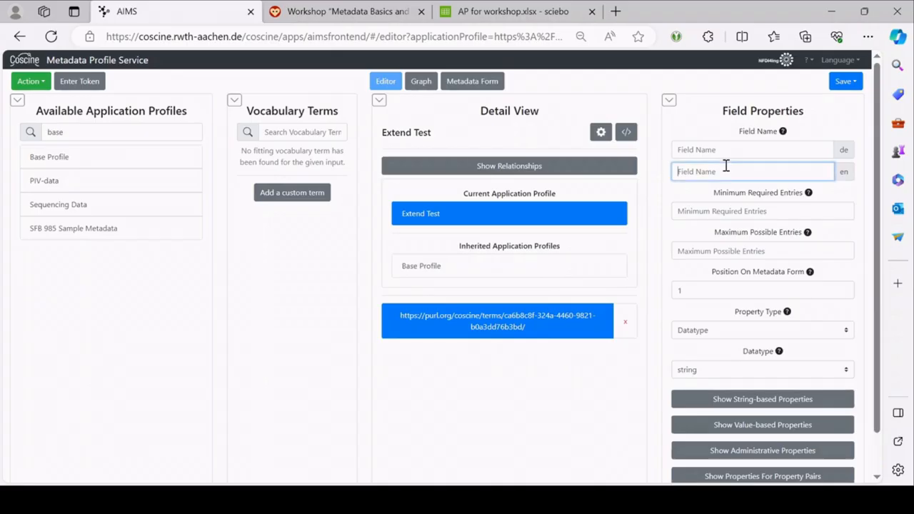
pyautogui.write('Sa')
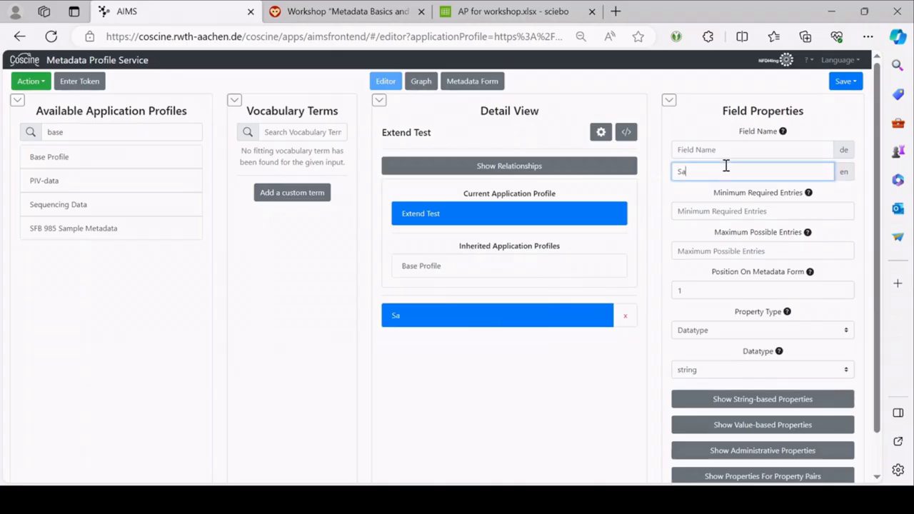
pyautogui.write('mple ID')
pyautogui.click(707, 251)
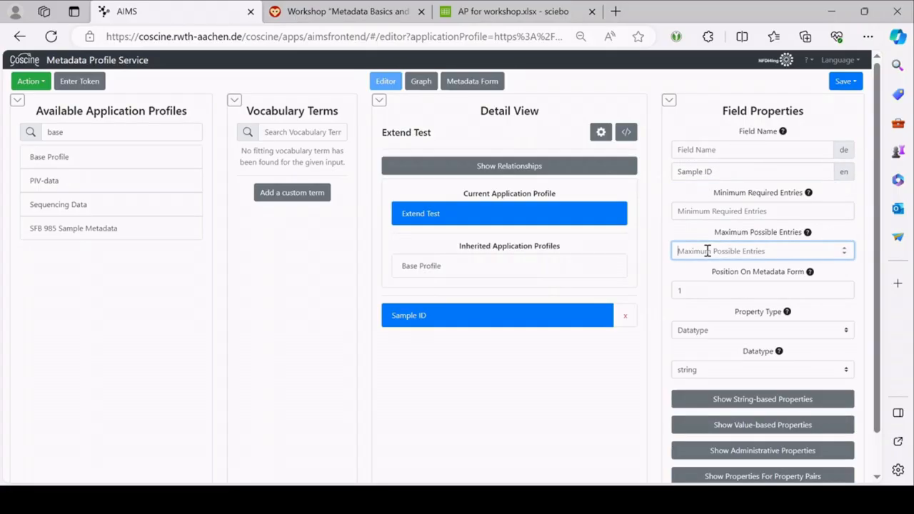
pyautogui.write('2')
# Step: Try out the Sample ID field in the metadata form of Extend Test with the value 123
pyautogui.click(488, 83)
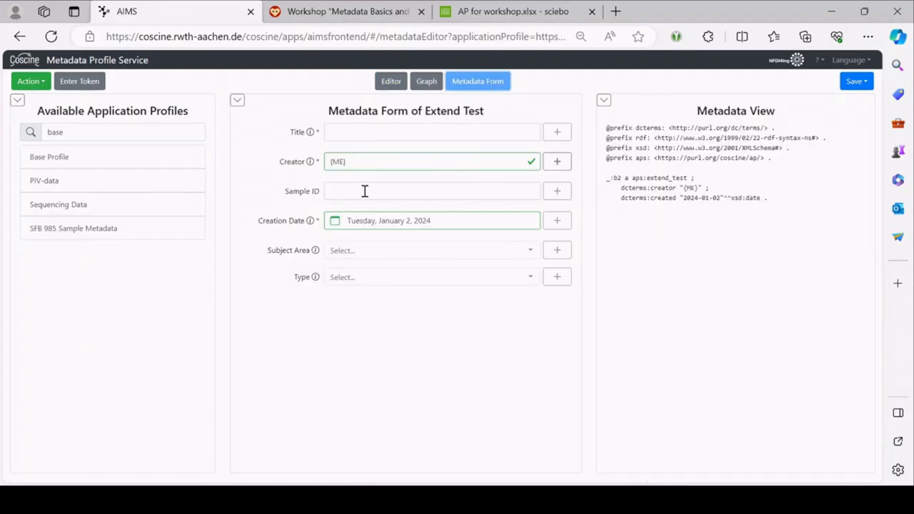
pyautogui.click(442, 188)
pyautogui.write('123')
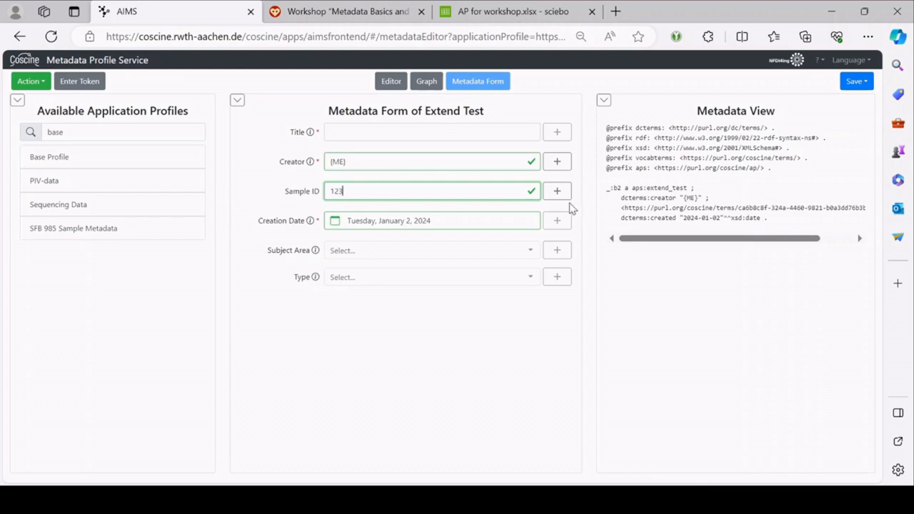
# Step: Try out a second Sample ID entry with the value 456 in the metadata form of Extend Test
pyautogui.click(556, 192)
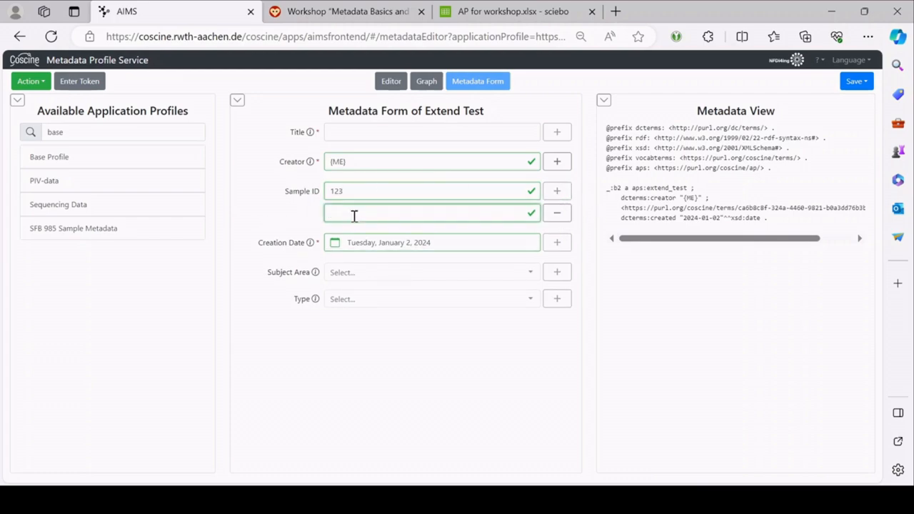
pyautogui.click(354, 215)
pyautogui.write('456')
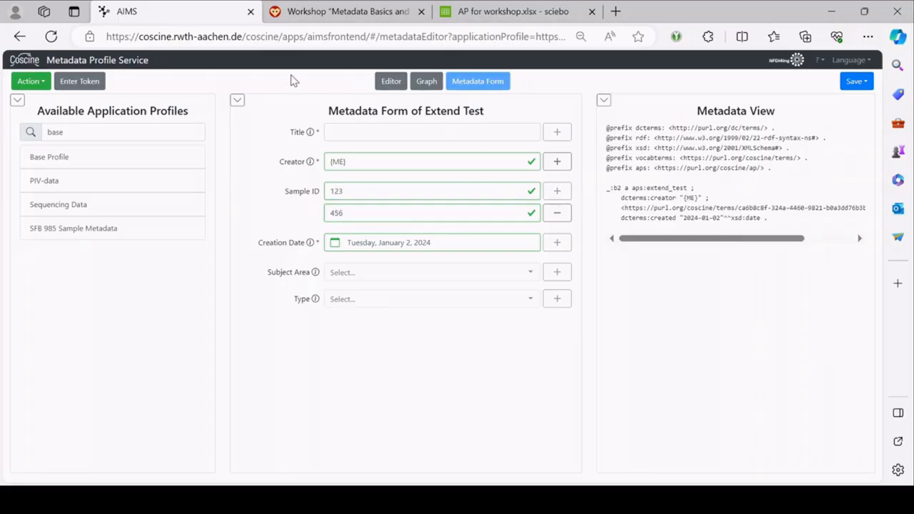
# Step: Return to the editor, open the property type choices for Sample ID, and examine the datatype hierarchy in the workshop document
pyautogui.click(391, 81)
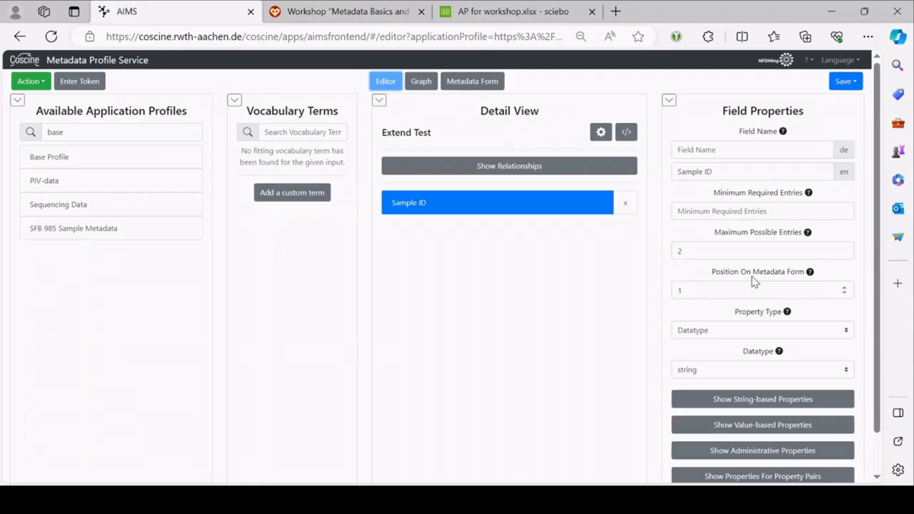
pyautogui.click(768, 325)
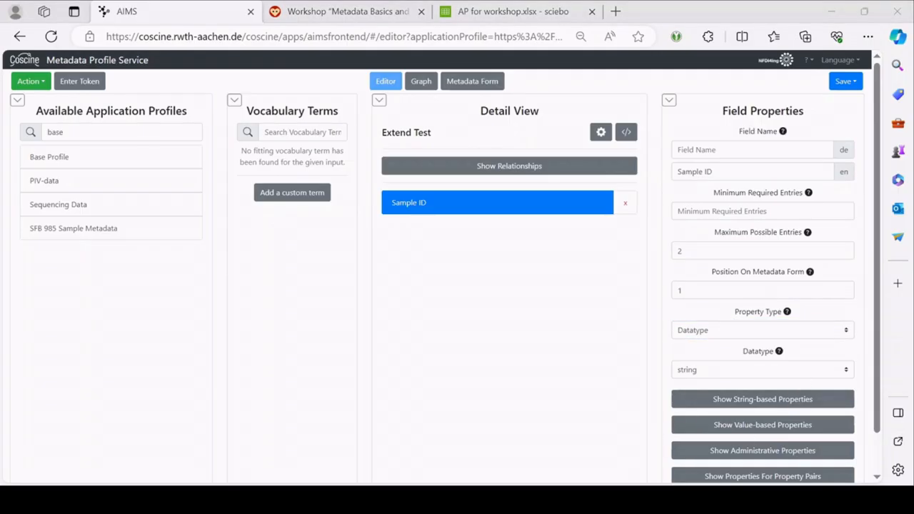
pyautogui.click(343, 11)
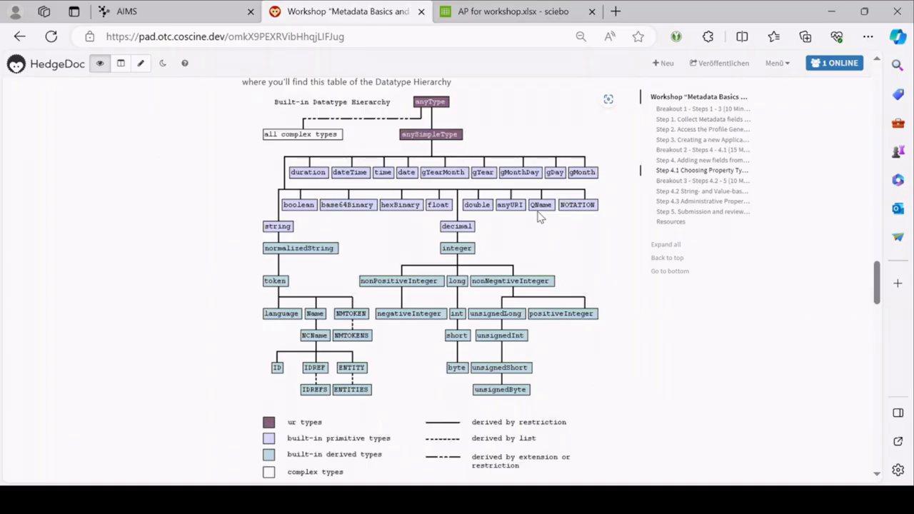
pyautogui.click(150, 11)
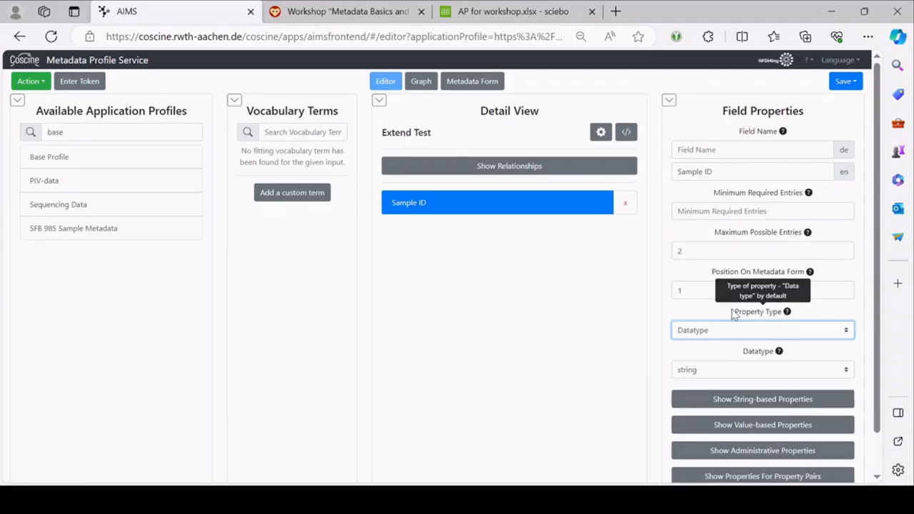
pyautogui.press('Down')
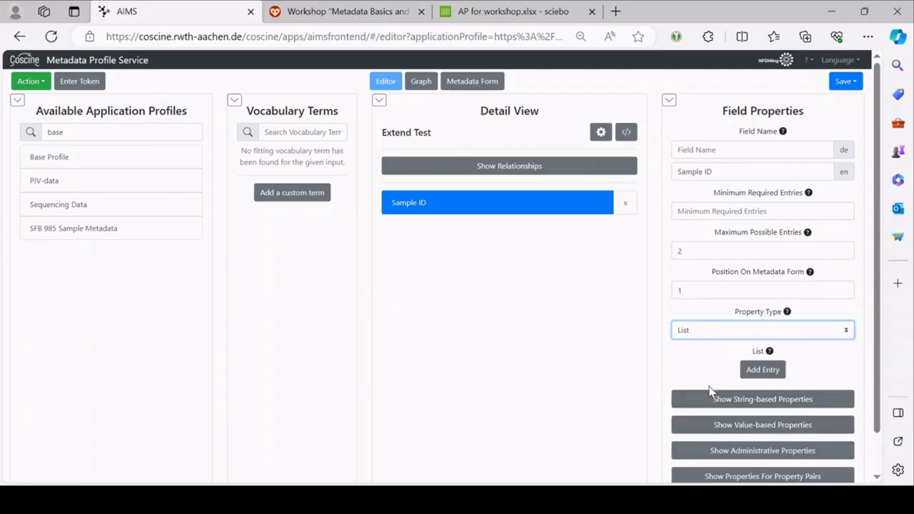
pyautogui.scroll(-1, 785, 360)
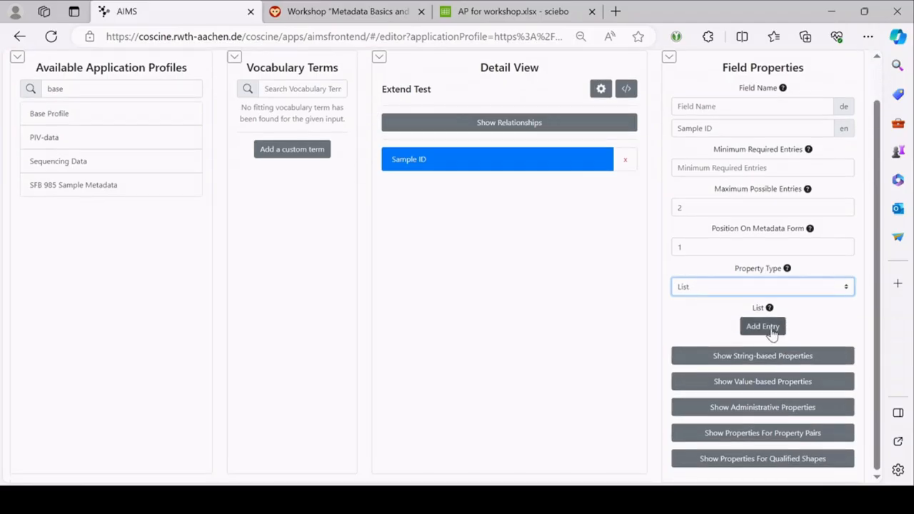
pyautogui.click(771, 330)
pyautogui.click(753, 330)
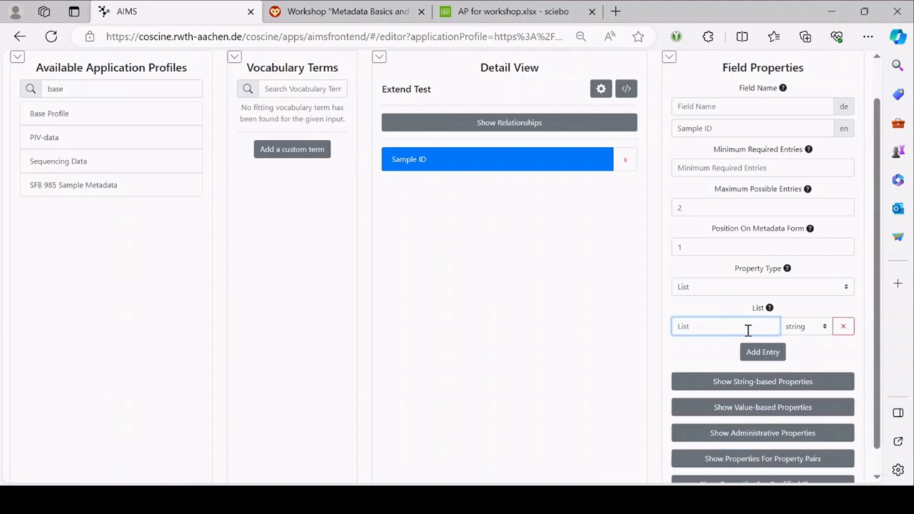
pyautogui.click(723, 286)
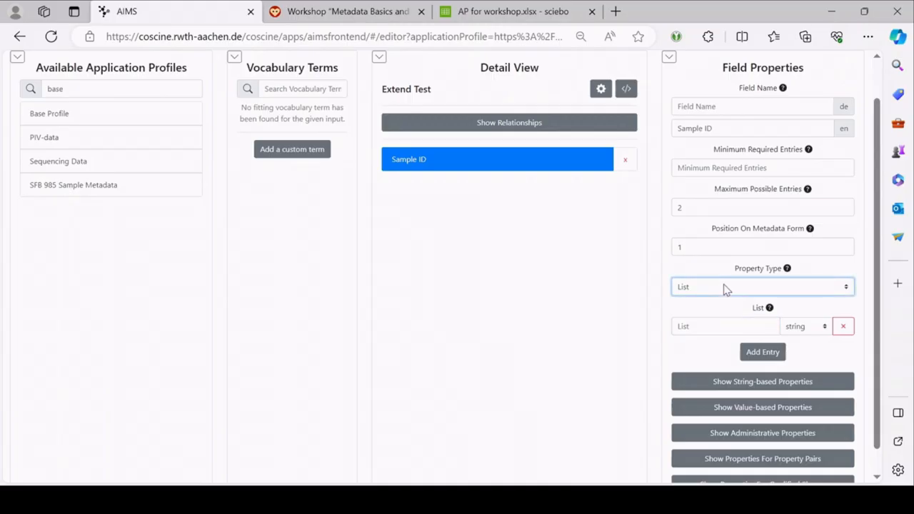
pyautogui.click(700, 310)
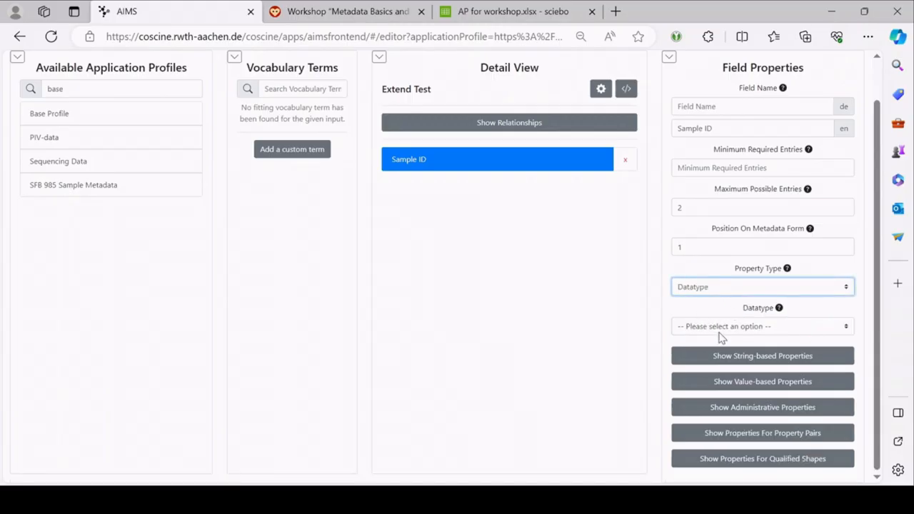
pyautogui.click(720, 333)
pyautogui.click(719, 332)
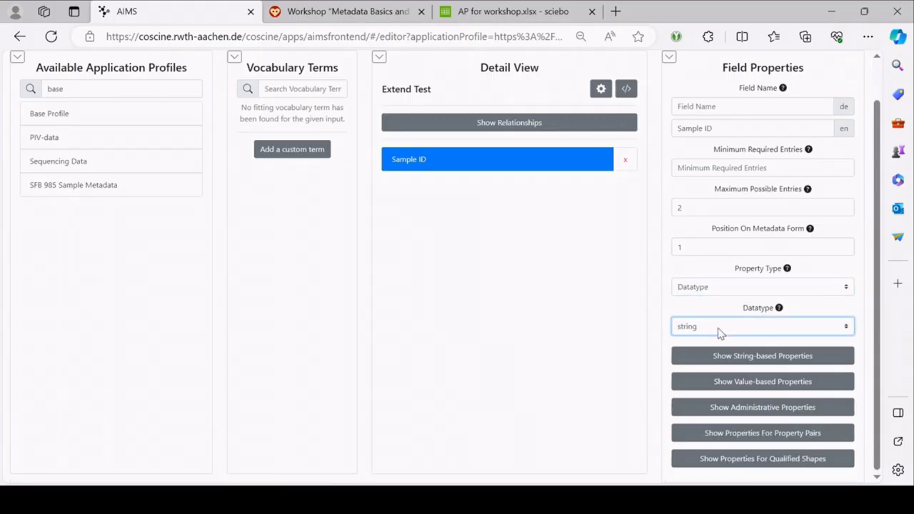
# Step: Add another custom term to the Extend Test profile and give it the English field name "Software"
pyautogui.click(263, 150)
pyautogui.click(490, 211)
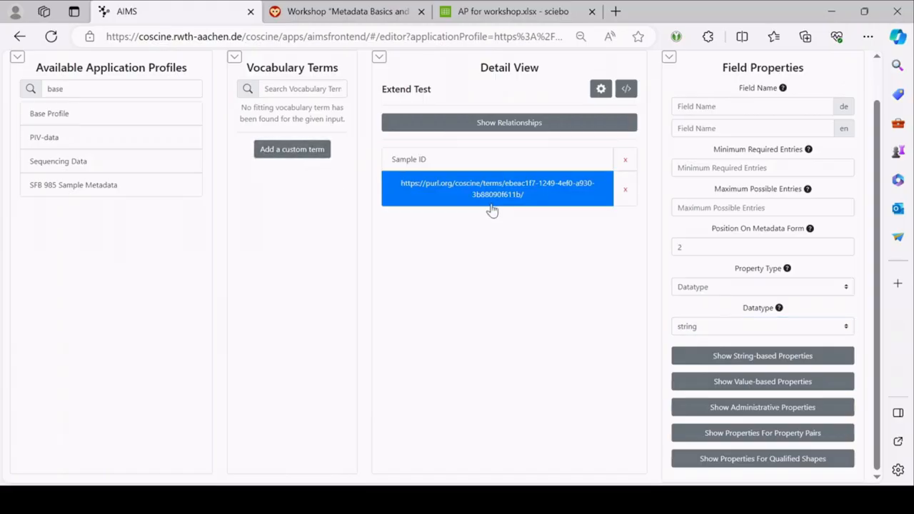
pyautogui.scroll(1, 666, 119)
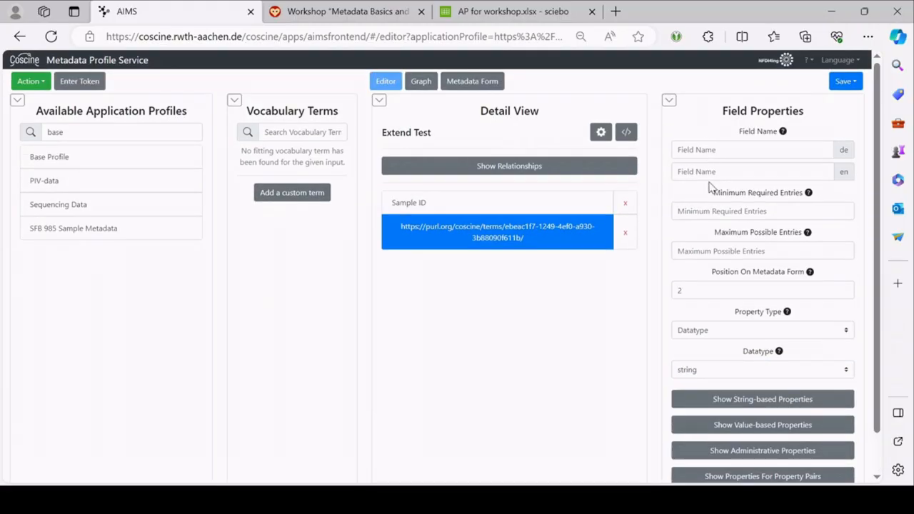
pyautogui.click(707, 173)
pyautogui.write('Softe')
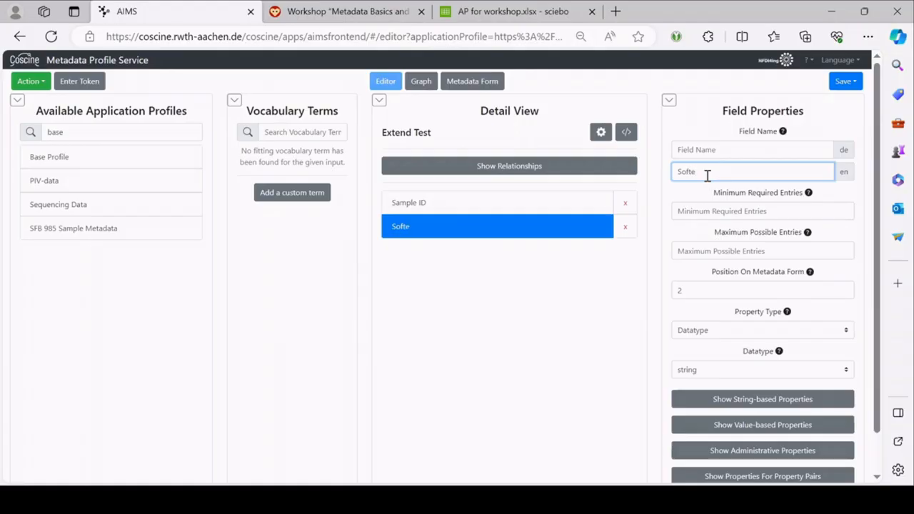
pyautogui.press('BackSpace')
pyautogui.write('ware')
# Step: Set the Software field's property type to List with the entries R, Matlab and SPSS
pyautogui.click(734, 332)
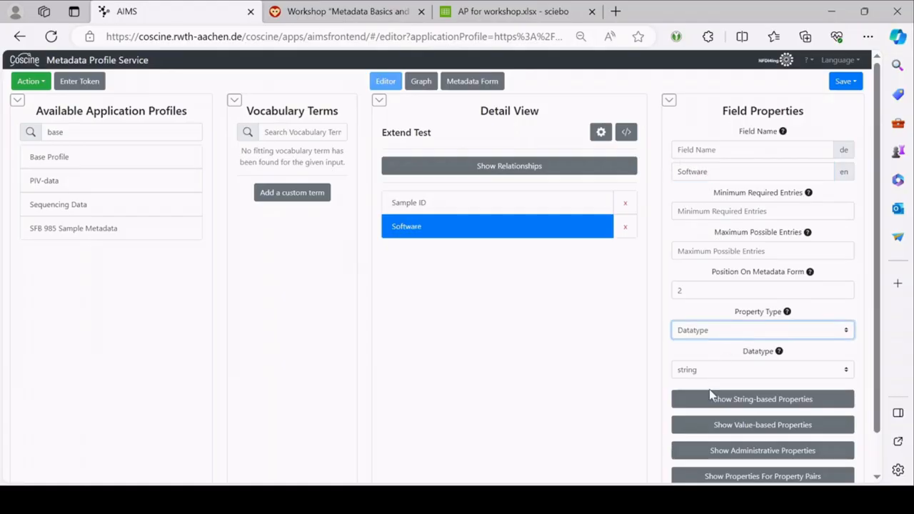
pyautogui.click(709, 390)
pyautogui.click(763, 369)
pyautogui.click(757, 370)
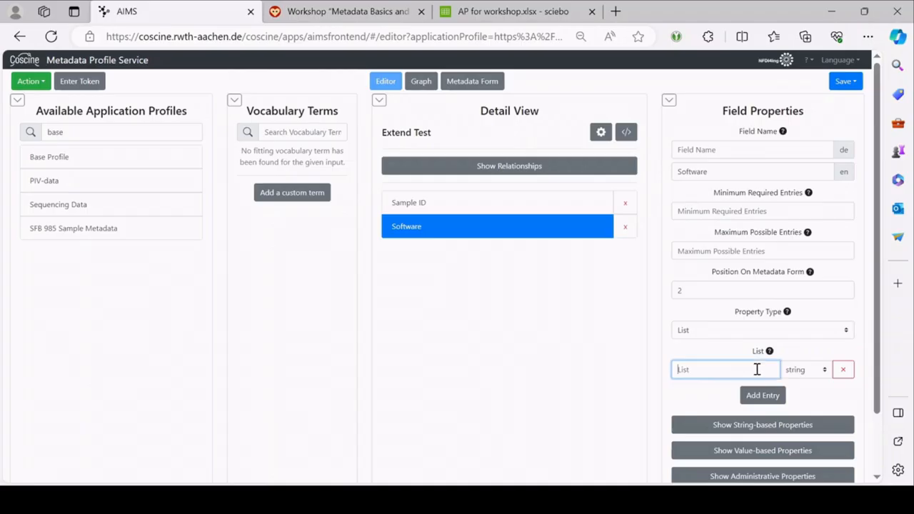
pyautogui.write('R')
pyautogui.click(753, 397)
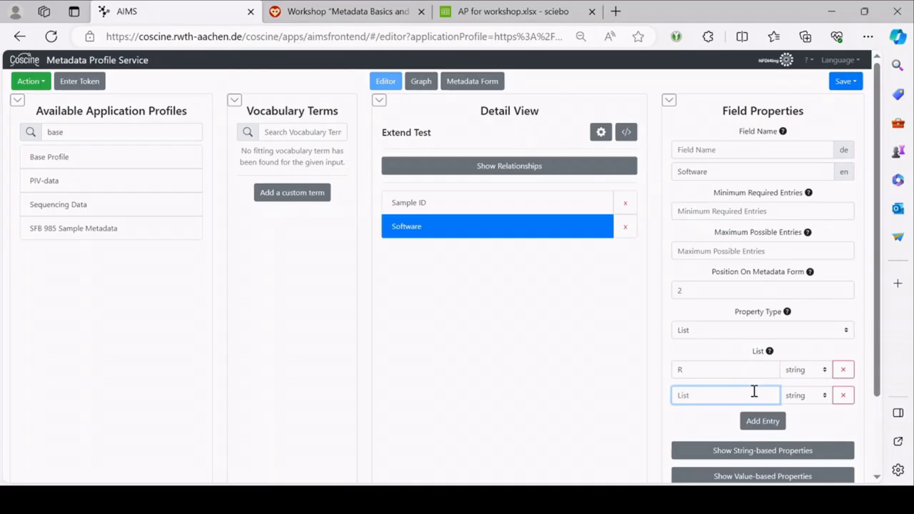
pyautogui.write('Matlab')
pyautogui.click(751, 420)
pyautogui.click(748, 420)
pyautogui.write('SPSS')
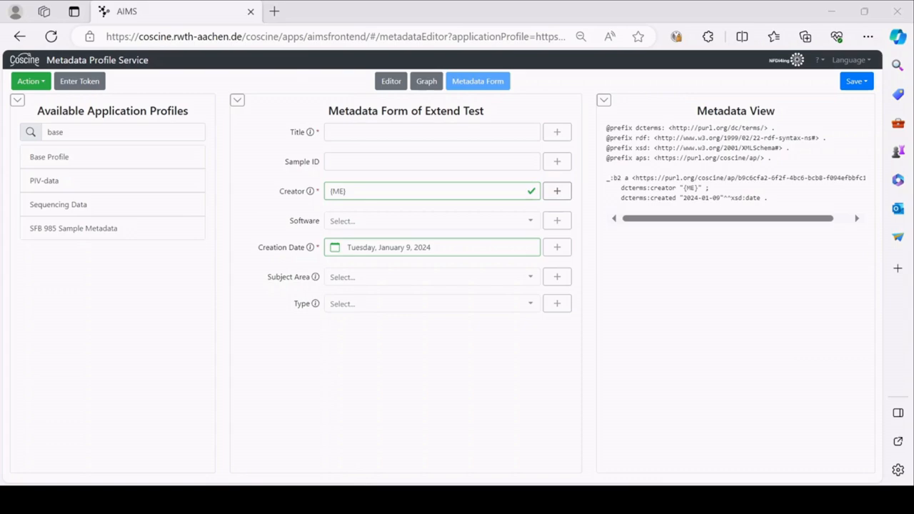
# Step: View the Software choices in the metadata form, return to the editor, and set the datatype of list entry R to token
pyautogui.click(388, 222)
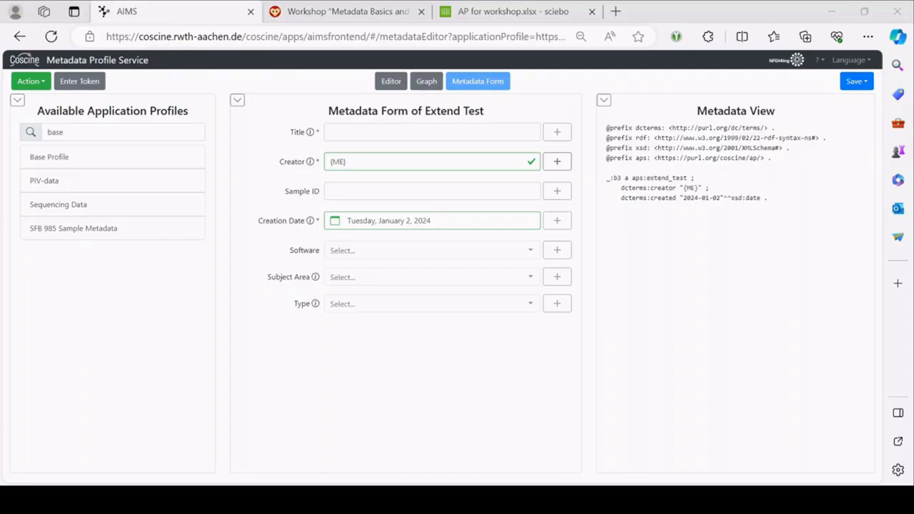
pyautogui.click(387, 81)
pyautogui.click(814, 378)
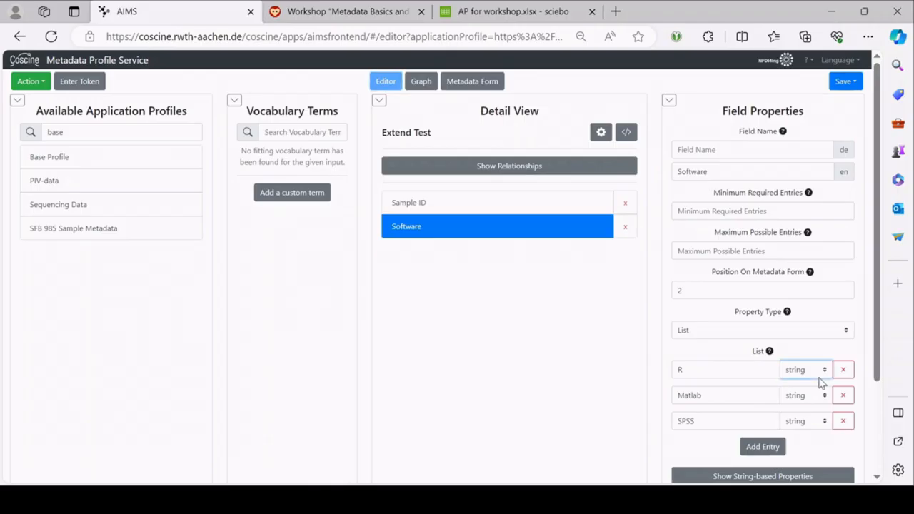
pyautogui.click(822, 320)
# Step: Show the profile relationships and examine the Creation Date and Subject Area fields of the inherited Base Profile
pyautogui.click(515, 168)
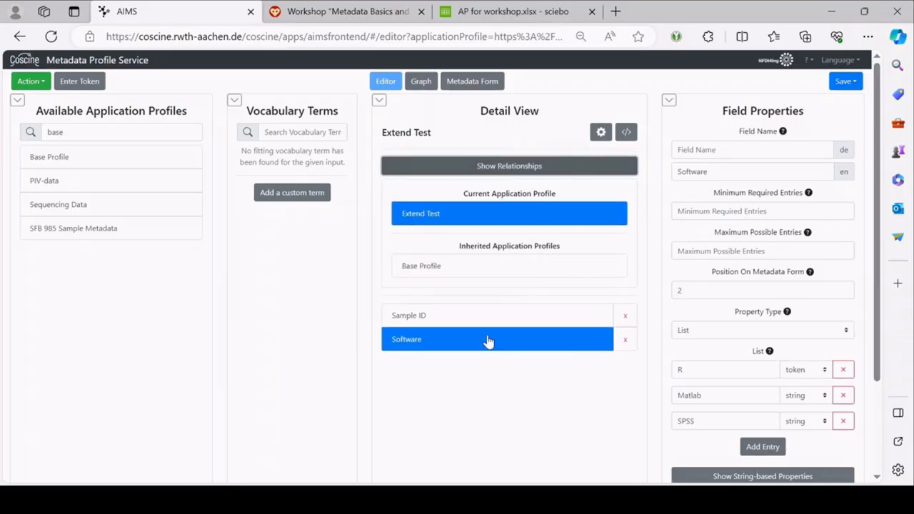
pyautogui.click(454, 276)
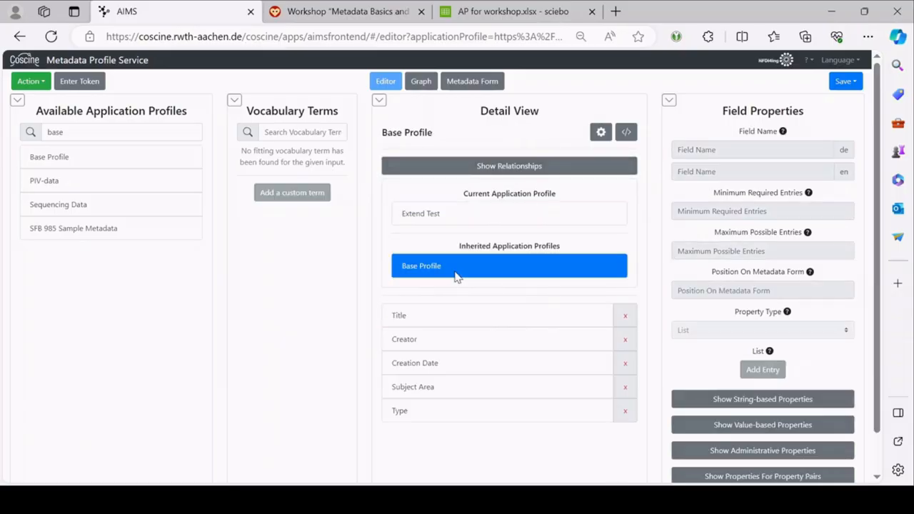
pyautogui.click(457, 369)
pyautogui.click(459, 392)
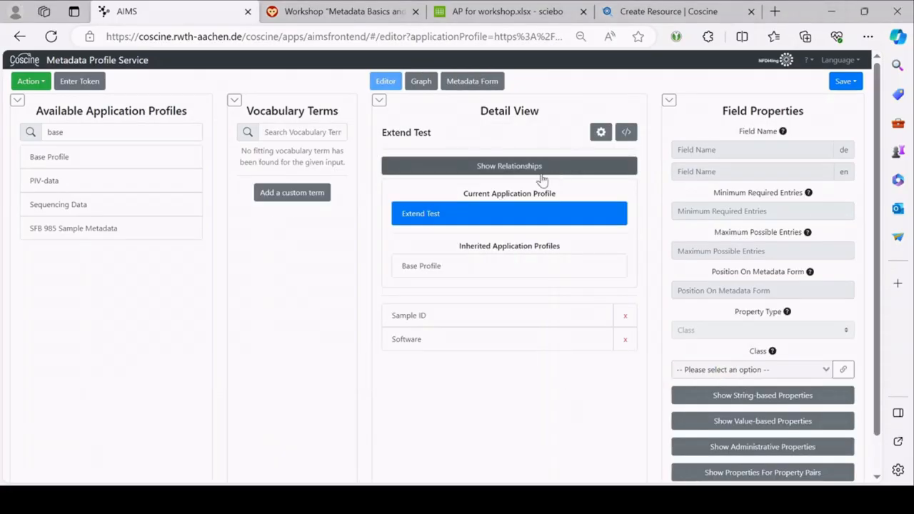
# Step: Add a third custom term to Extend Test with the English field name "Software Details"
pyautogui.click(481, 348)
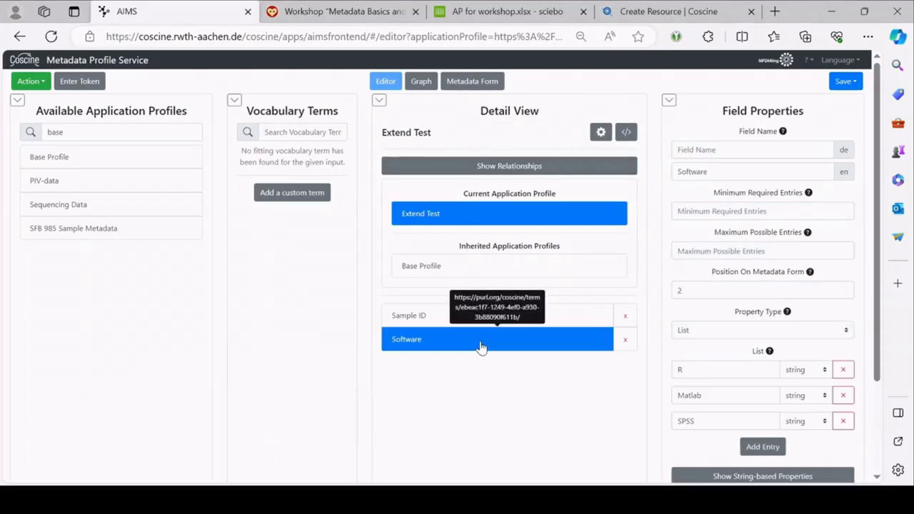
pyautogui.click(296, 194)
pyautogui.click(429, 367)
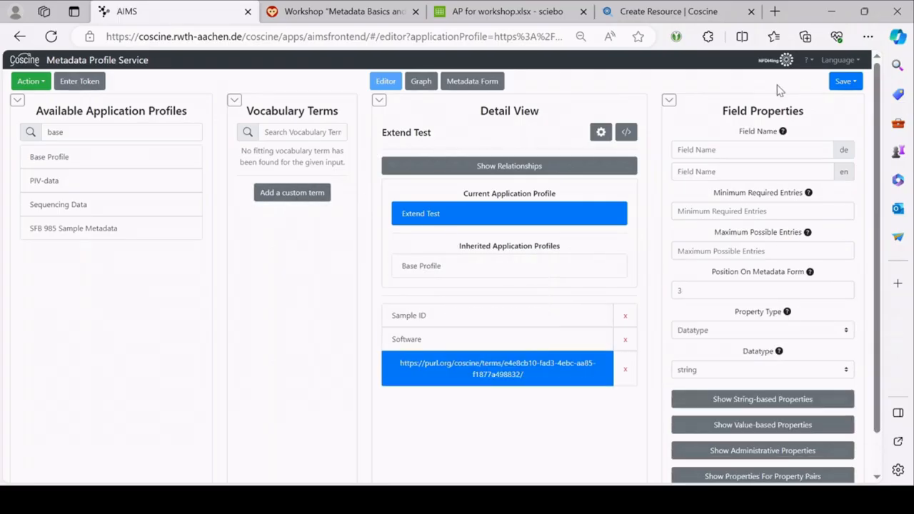
pyautogui.click(747, 169)
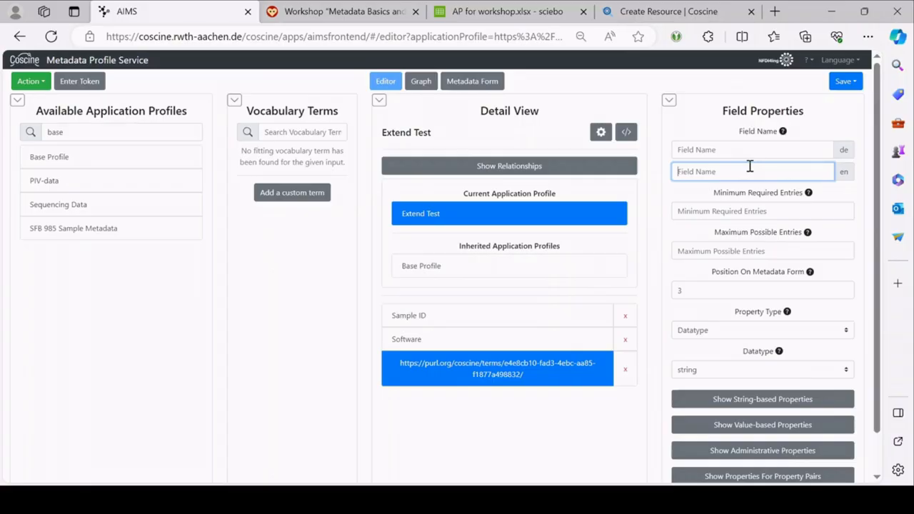
pyautogui.write('Details')
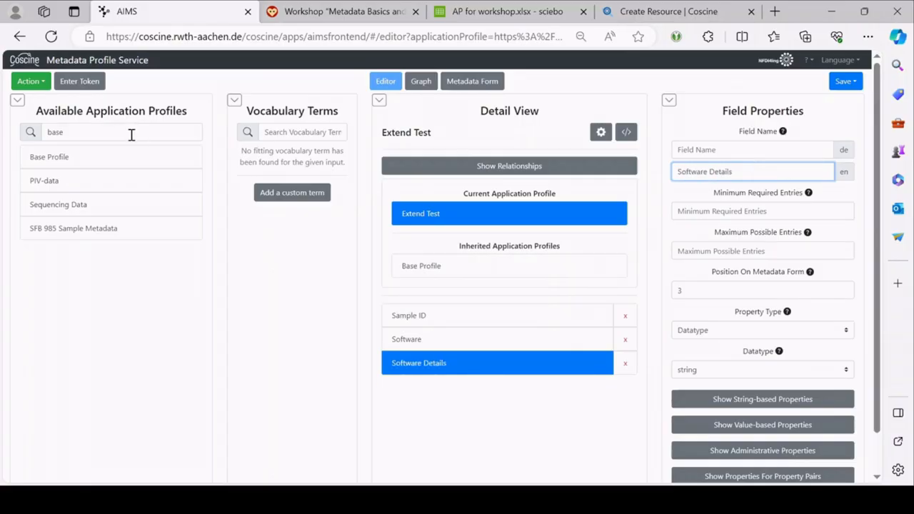
# Step: Search the available application profiles for "software" and examine the fields of the SFB1394 Software profile
pyautogui.doubleClick(131, 135)
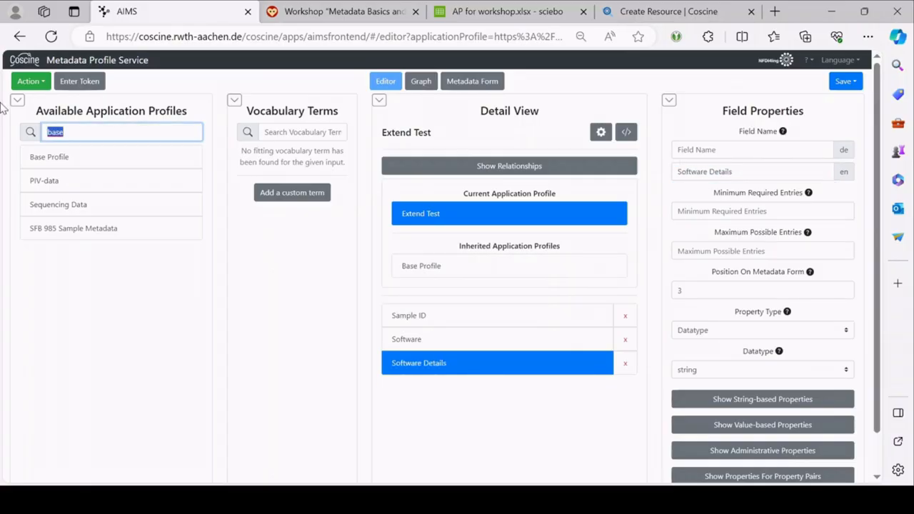
pyautogui.write('software')
pyautogui.click(57, 132)
pyautogui.write('f')
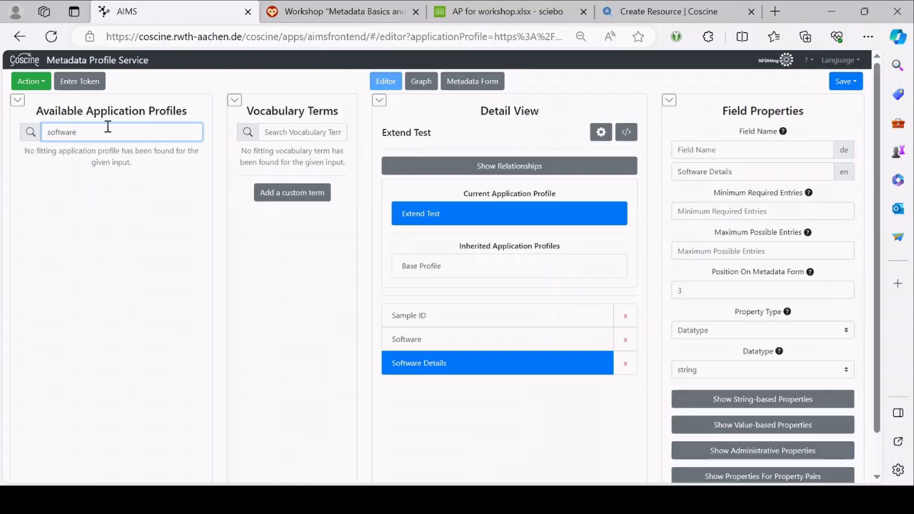
pyautogui.click(90, 183)
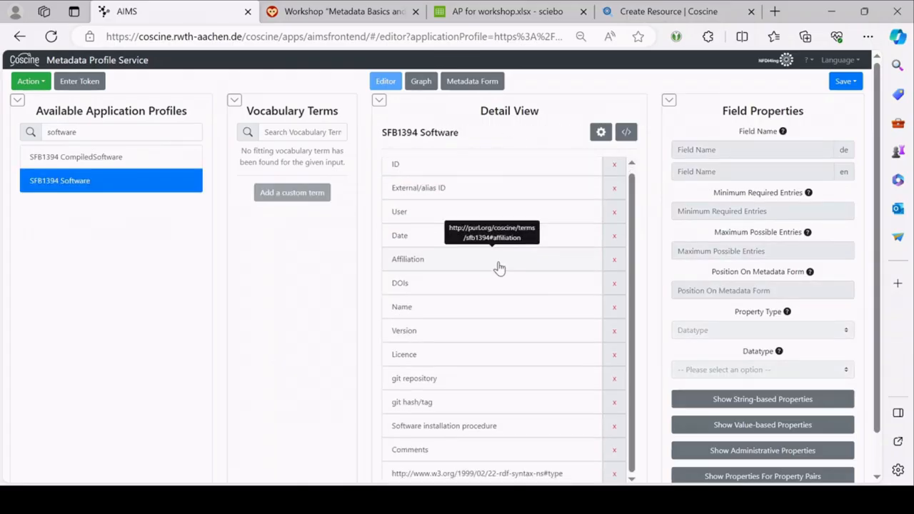
pyautogui.scroll(-1, 286, 371)
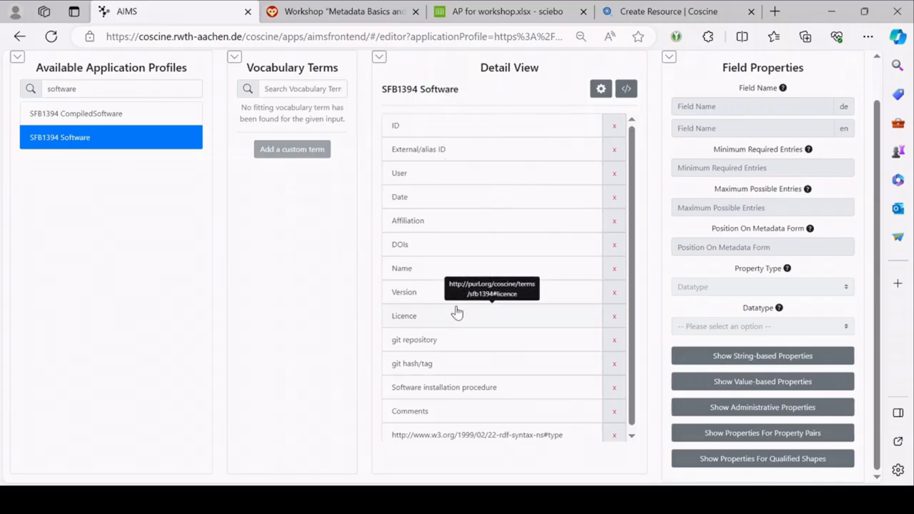
# Step: Clear the application profile search and reopen the Extend Test profile
pyautogui.hotkey('ctrl', 'a')
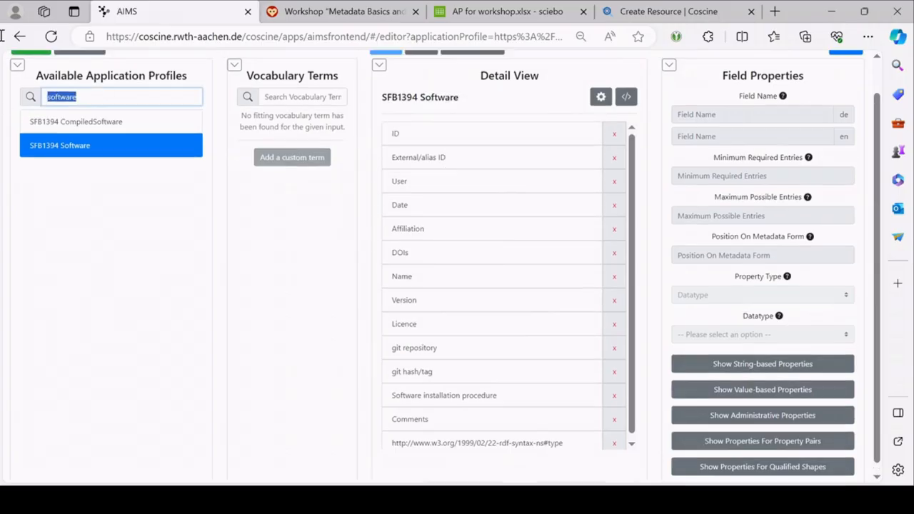
pyautogui.scroll(1, 10, 100)
pyautogui.press('BackSpace')
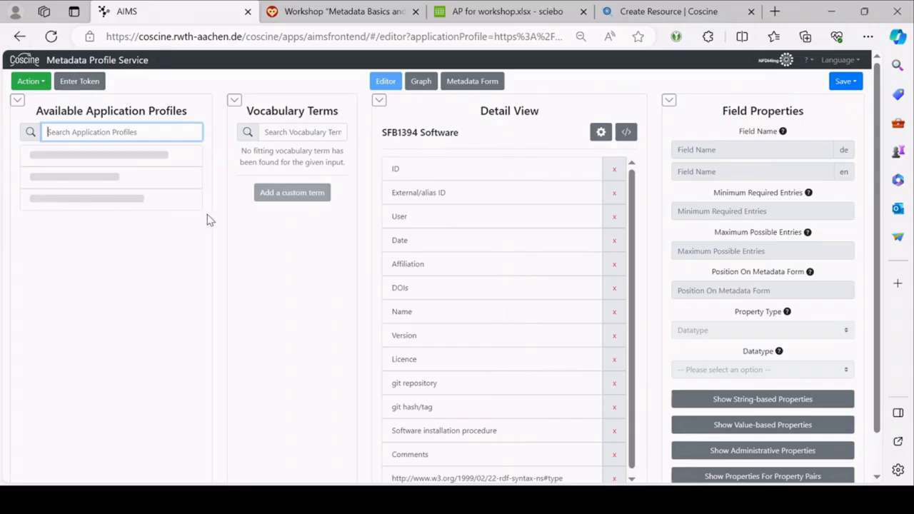
pyautogui.click(86, 157)
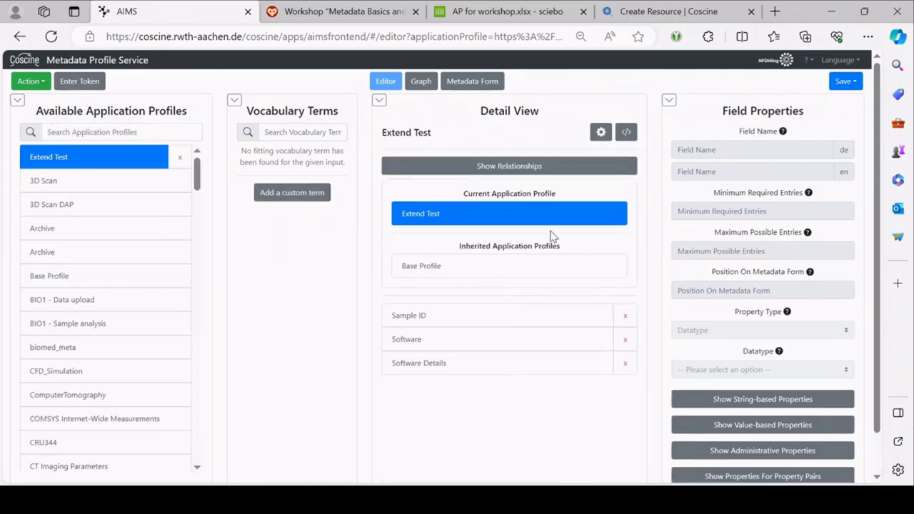
# Step: Set the Software Details field's property type to Node and link it to the SFB1394 Software profile
pyautogui.click(457, 364)
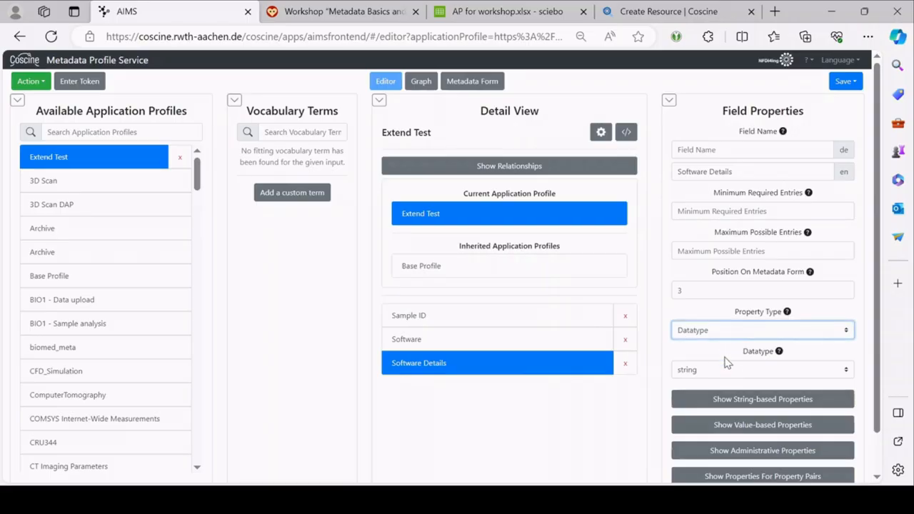
pyautogui.click(700, 381)
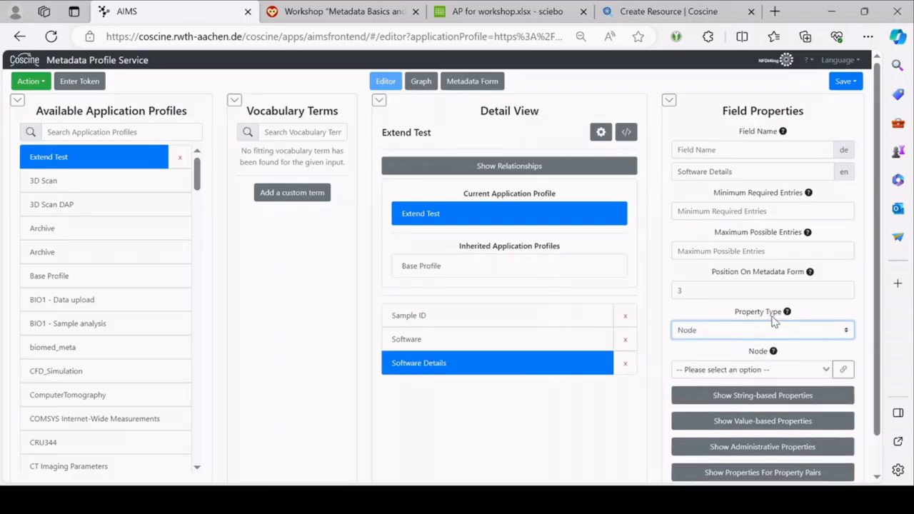
pyautogui.click(740, 372)
pyautogui.write('software')
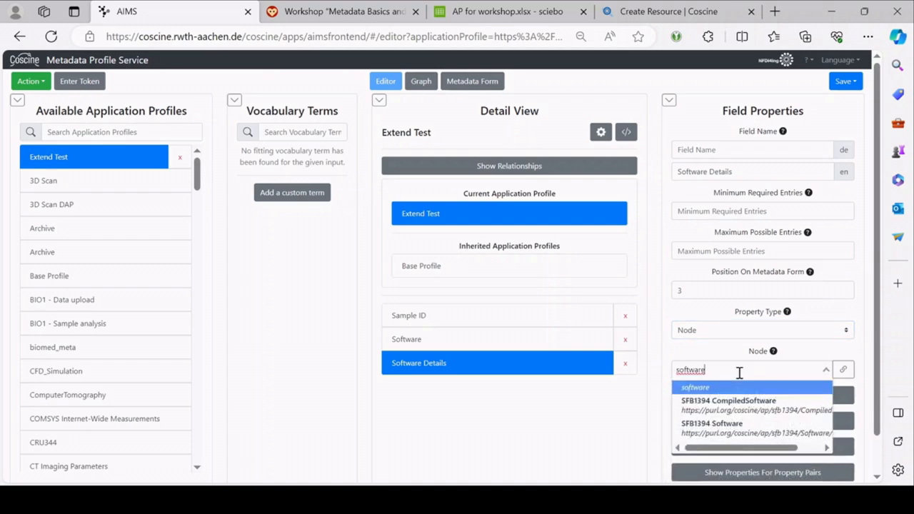
pyautogui.click(744, 436)
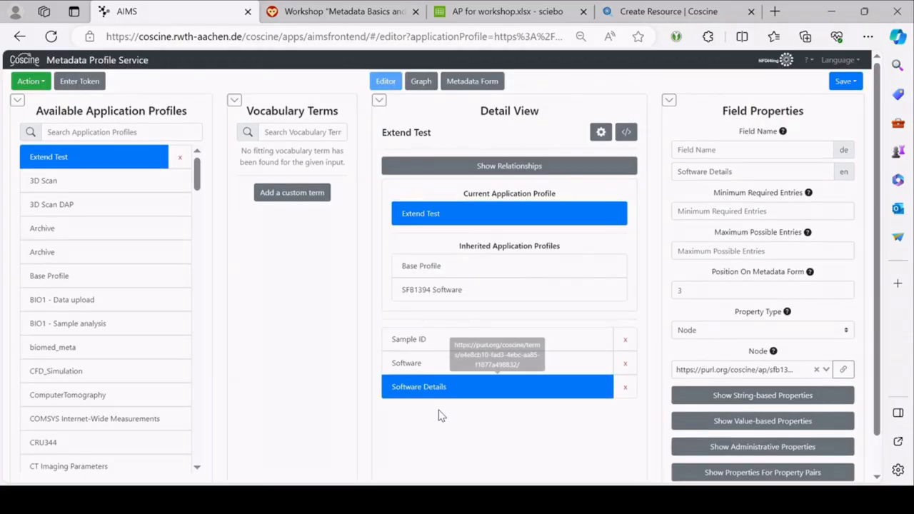
# Step: Expand a Software Details entry in the Extend Test metadata form and examine its nested software fields
pyautogui.click(490, 80)
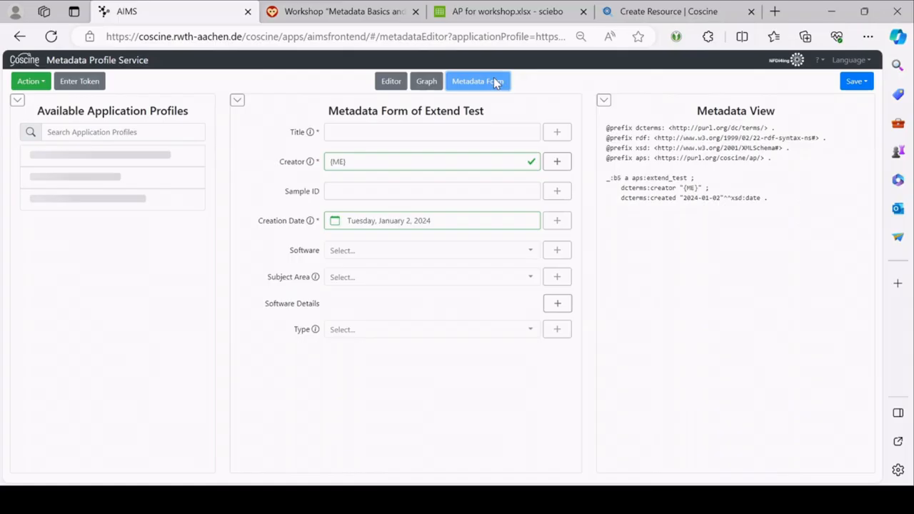
pyautogui.click(557, 305)
pyautogui.scroll(-5, 560, 305)
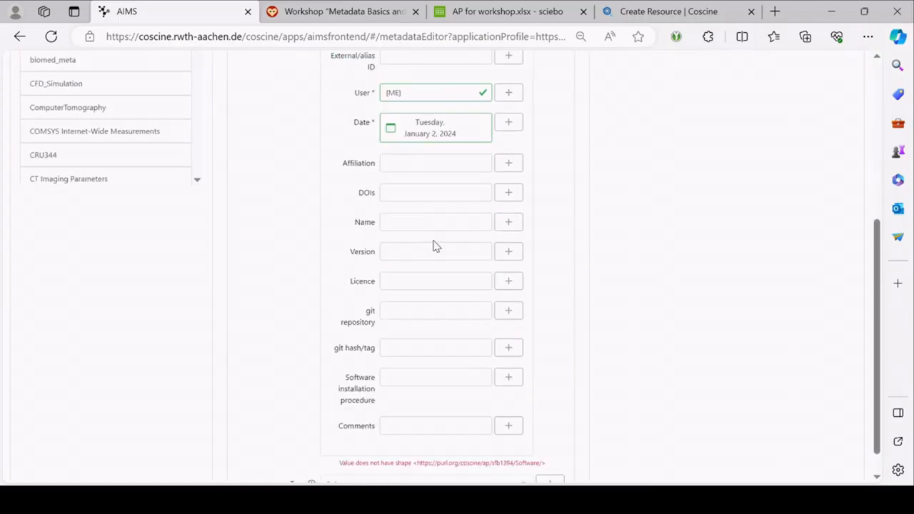
pyautogui.scroll(3, 411, 383)
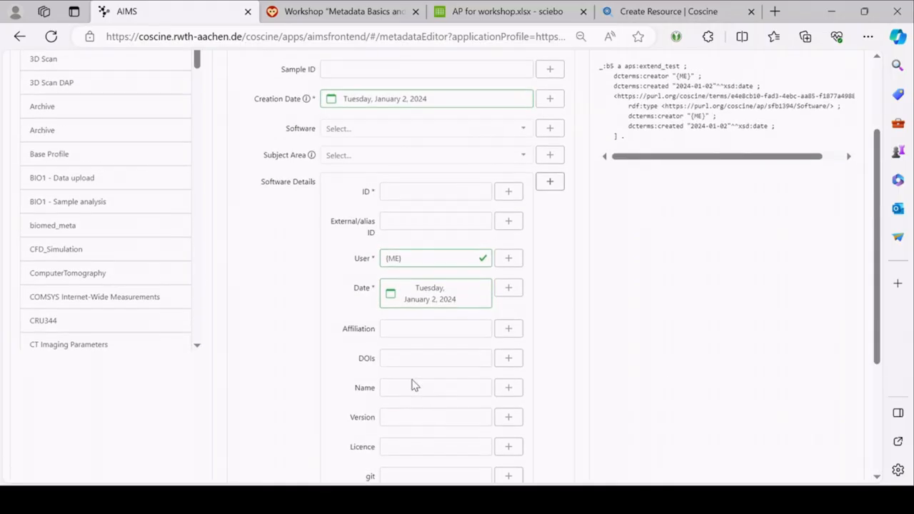
pyautogui.scroll(3, 413, 380)
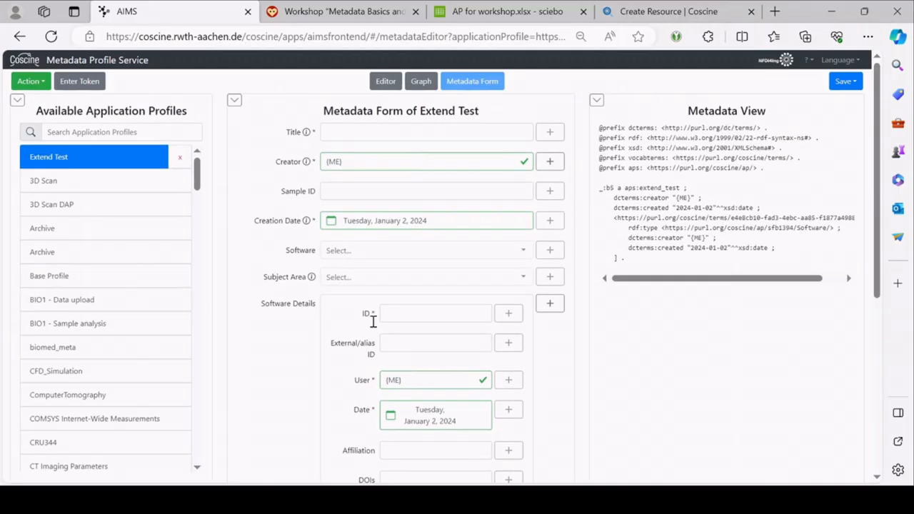
# Step: Return to the editor and show the administrative properties of Software Details to examine its German and English Description fields
pyautogui.click(387, 86)
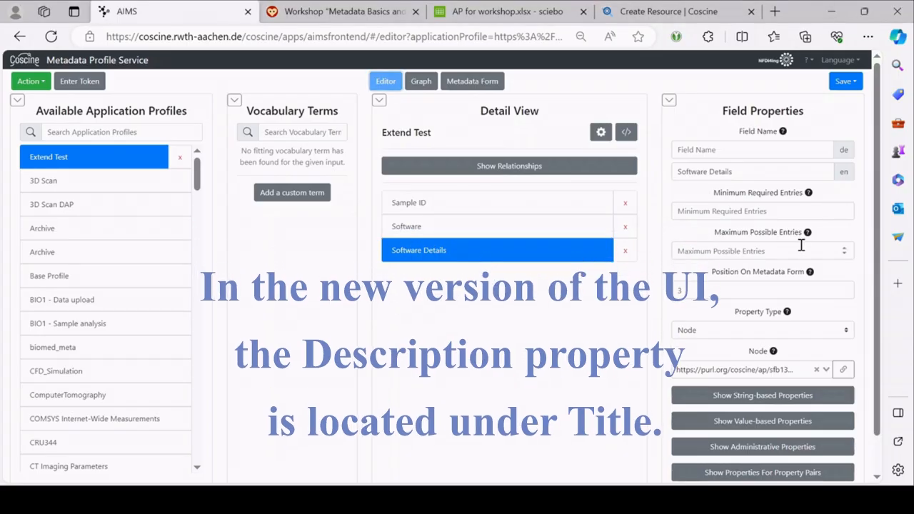
pyautogui.click(784, 450)
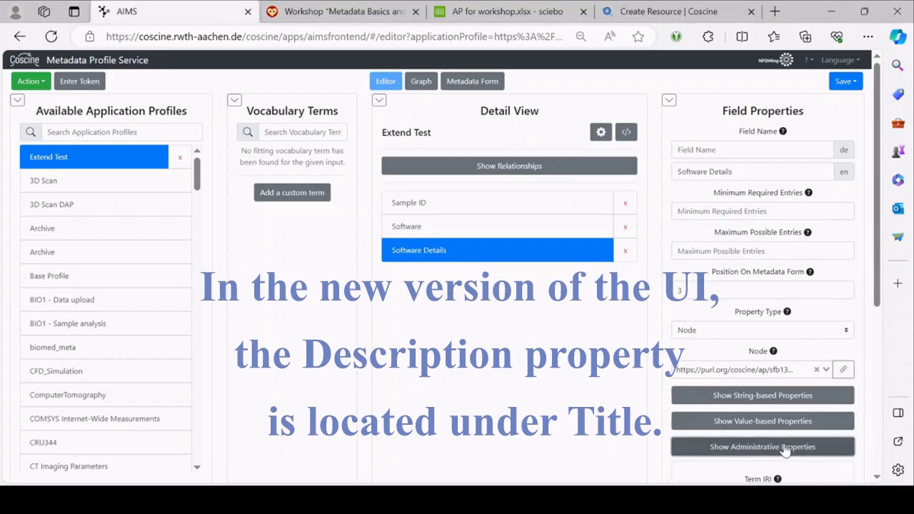
pyautogui.scroll(-3, 784, 450)
pyautogui.click(754, 343)
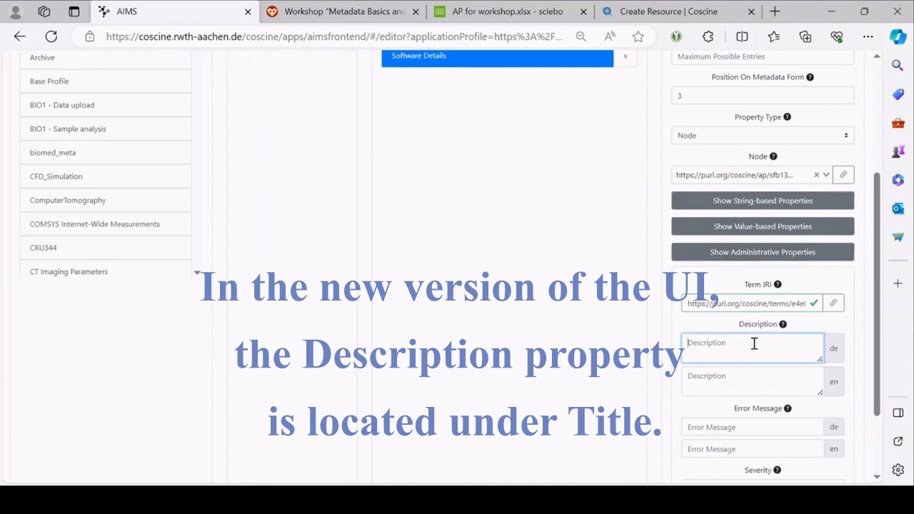
pyautogui.click(751, 380)
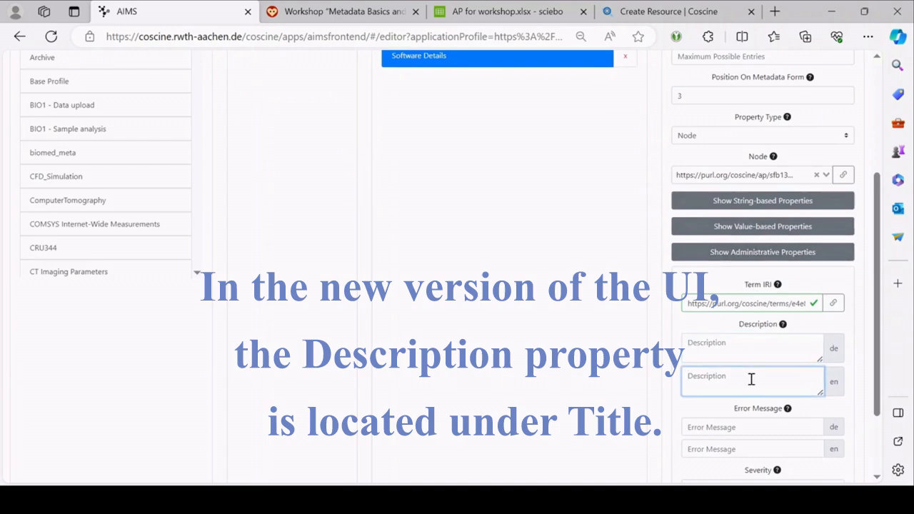
pyautogui.click(742, 342)
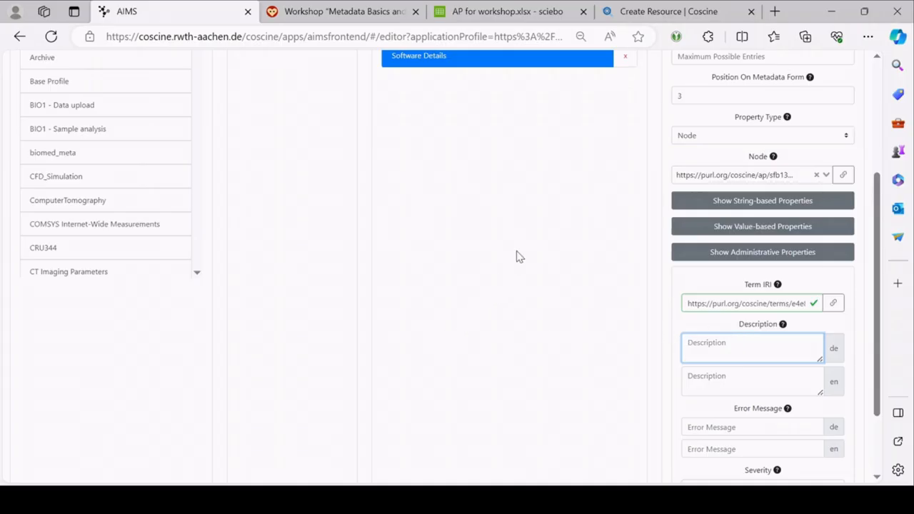
pyautogui.scroll(3, 520, 257)
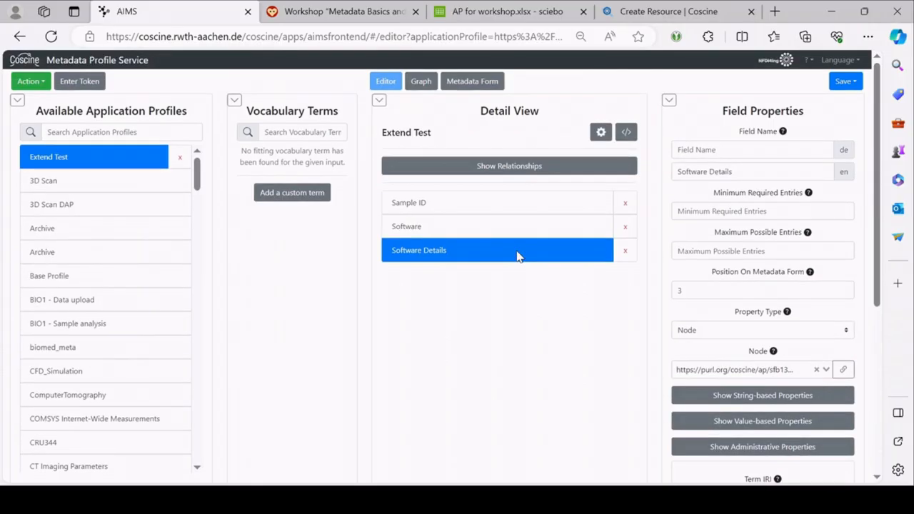
# Step: From the metadata form, open the submission dialog for Extend Test, review its profile details and close it without submitting
pyautogui.click(471, 82)
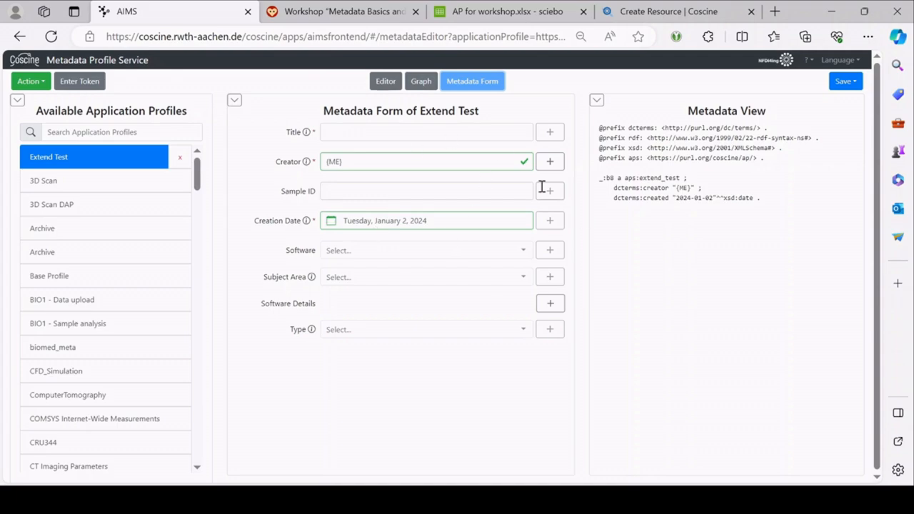
pyautogui.click(844, 82)
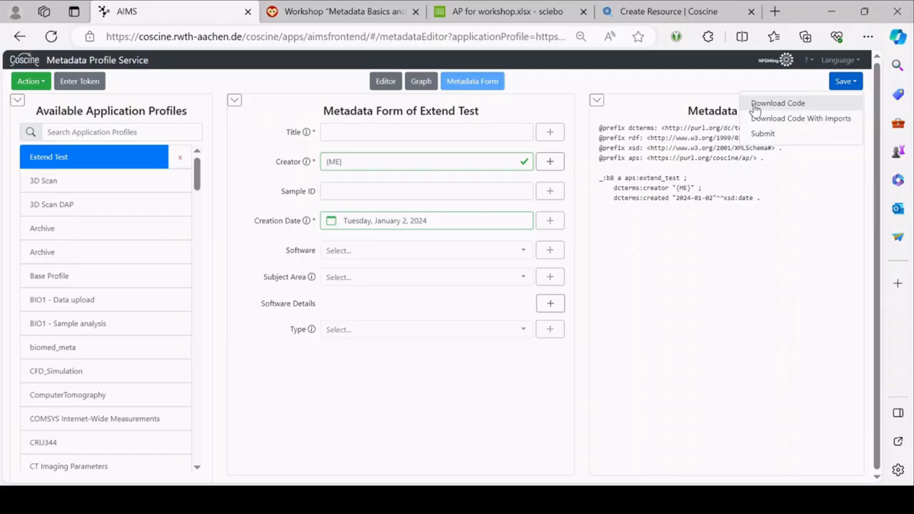
pyautogui.click(816, 135)
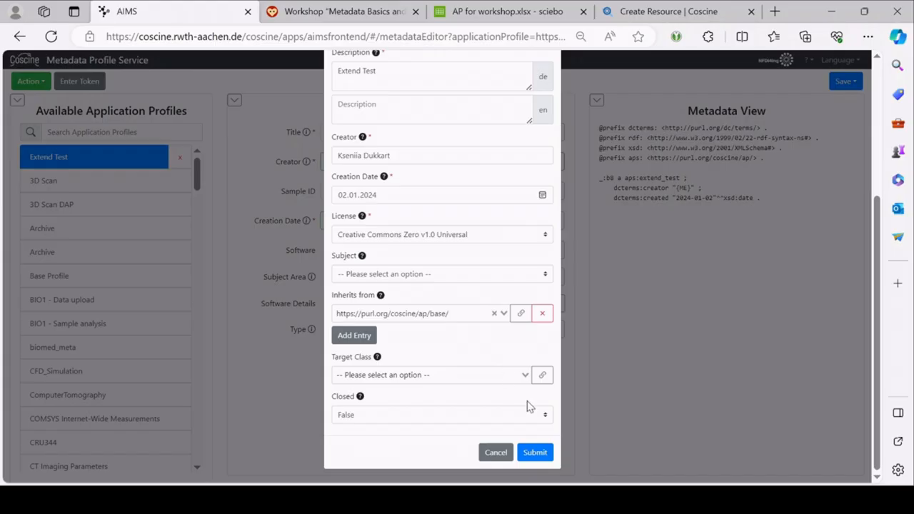
pyautogui.scroll(3, 556, 142)
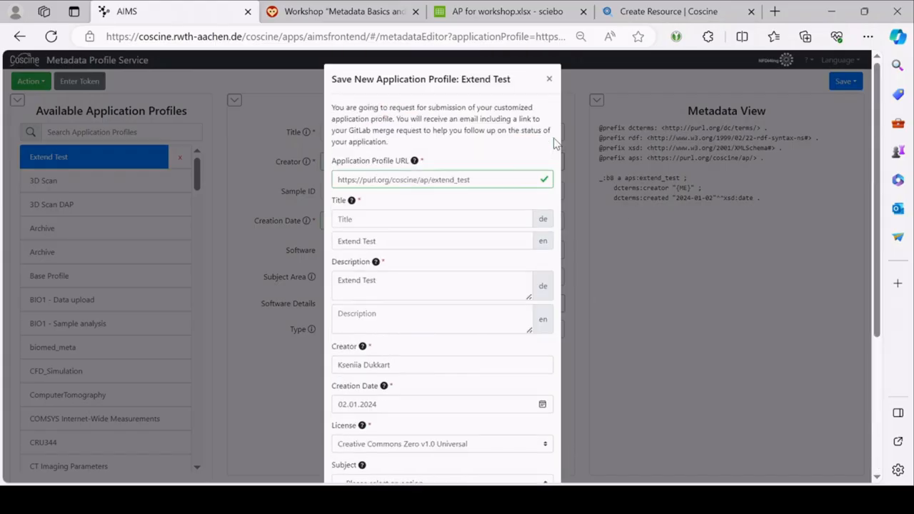
pyautogui.click(549, 80)
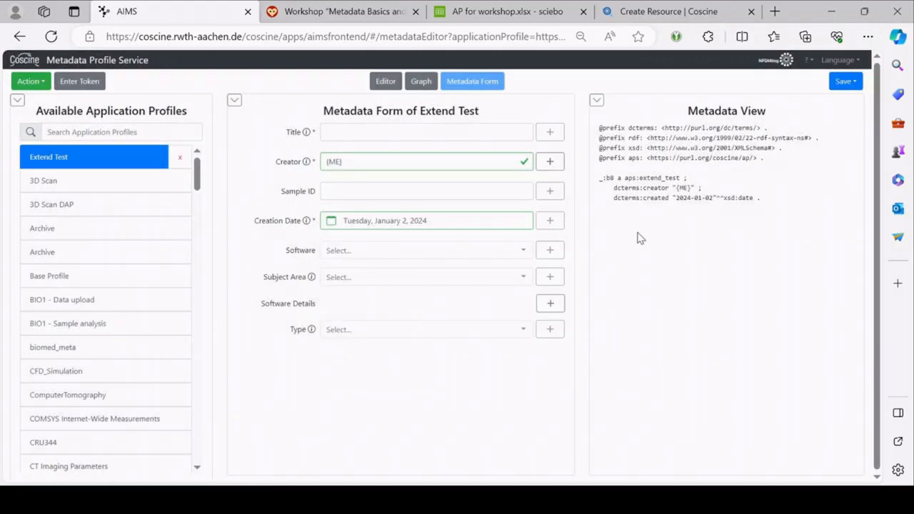